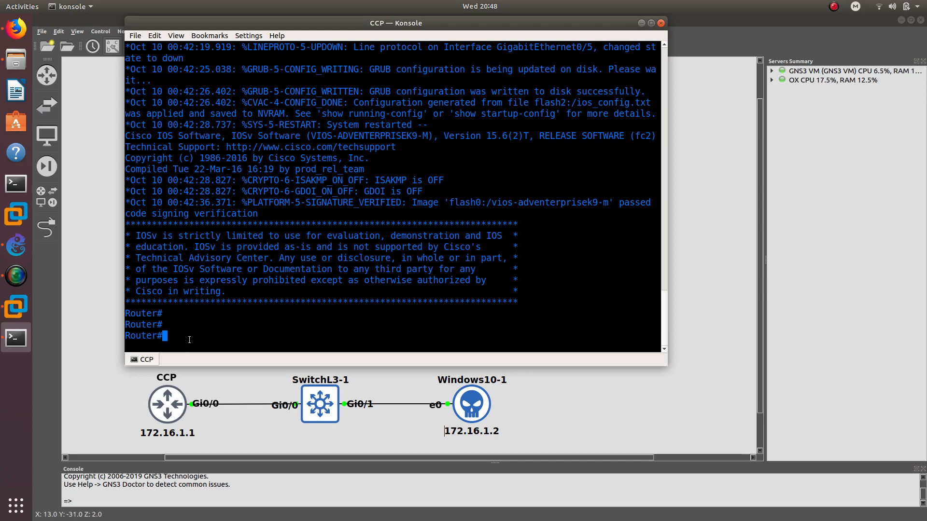
- Enter global configuration mode and set the router hostname to CCP
type("cofngi t")
key("BackSpace")
key("BackSpace")
key("BackSpace")
key("BackSpace")
key("BackSpace")
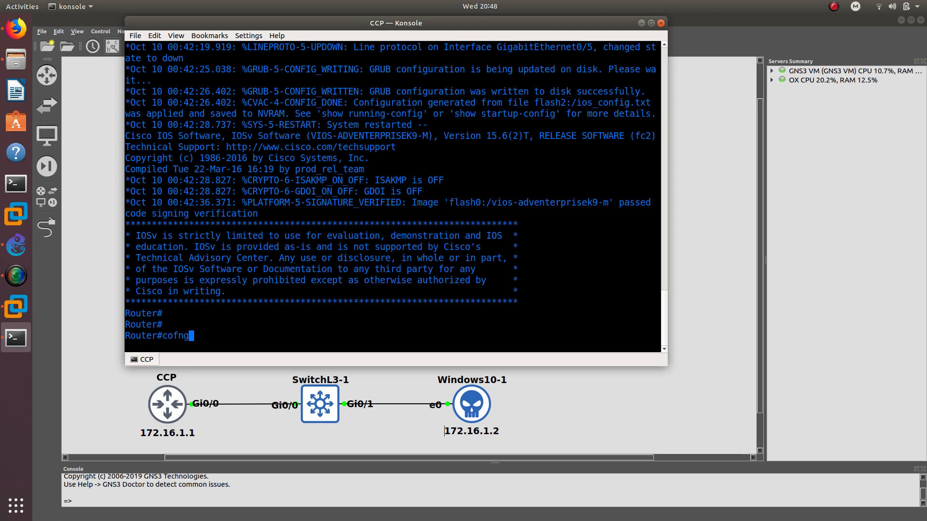
key("Tab")
key("BackSpace")
type("nfi")
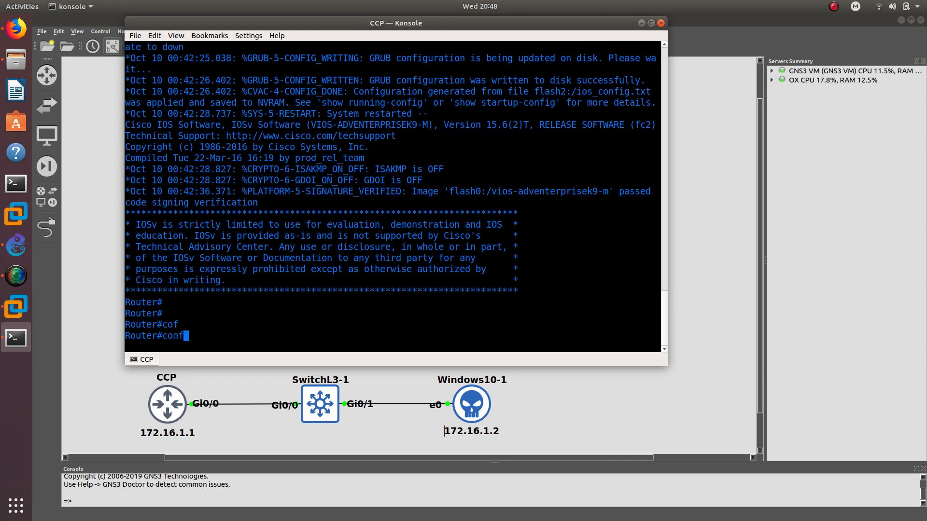
key("Tab")
type("t")
key("Return")
type("hos")
key("Tab")
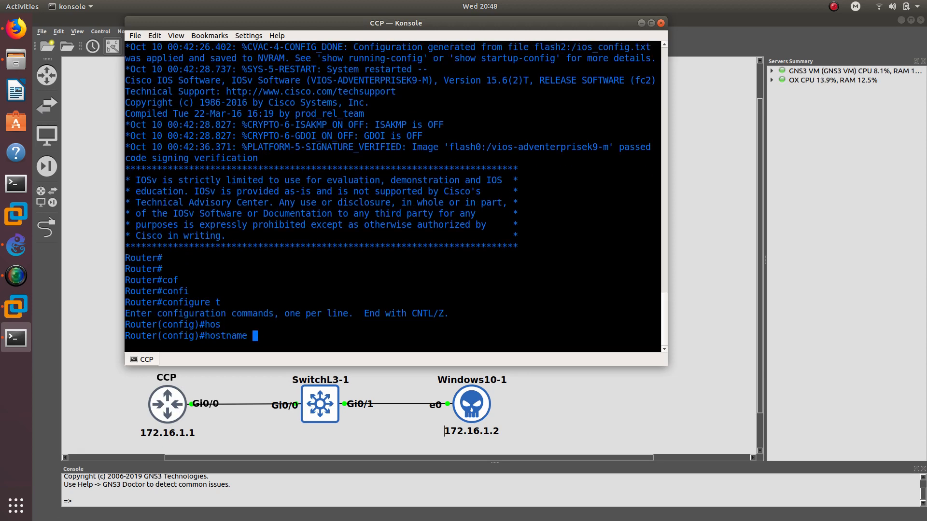
type("CCP")
key("Return")
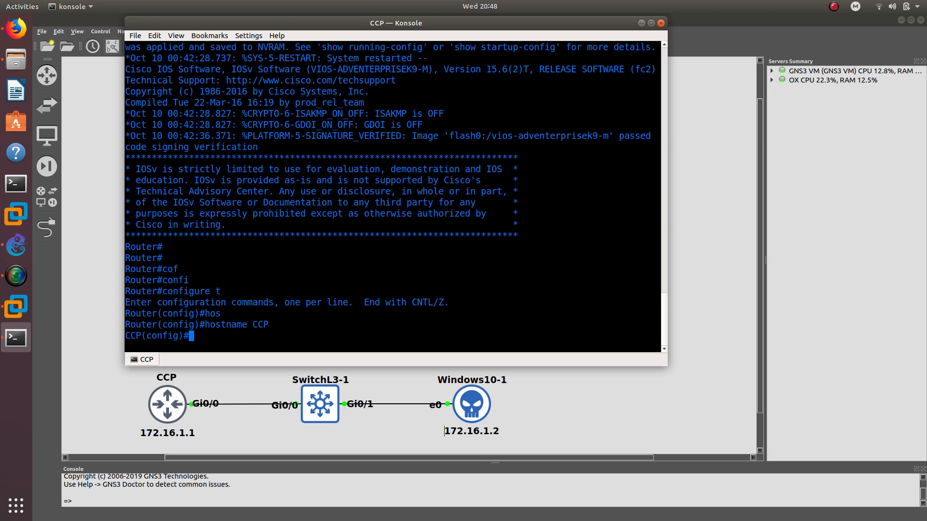
- Create a local username with privilege level 15 and a password
type("use")
key("Tab")
type("rna")
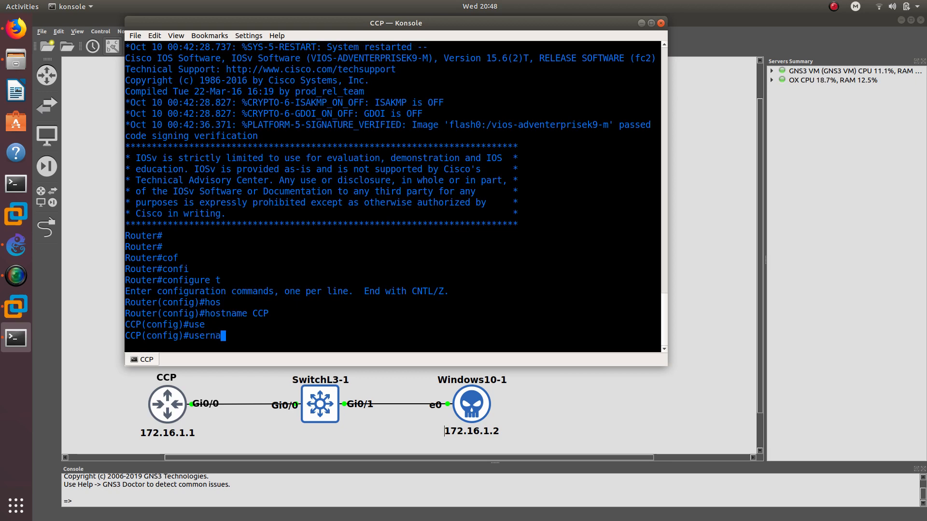
key("Tab")
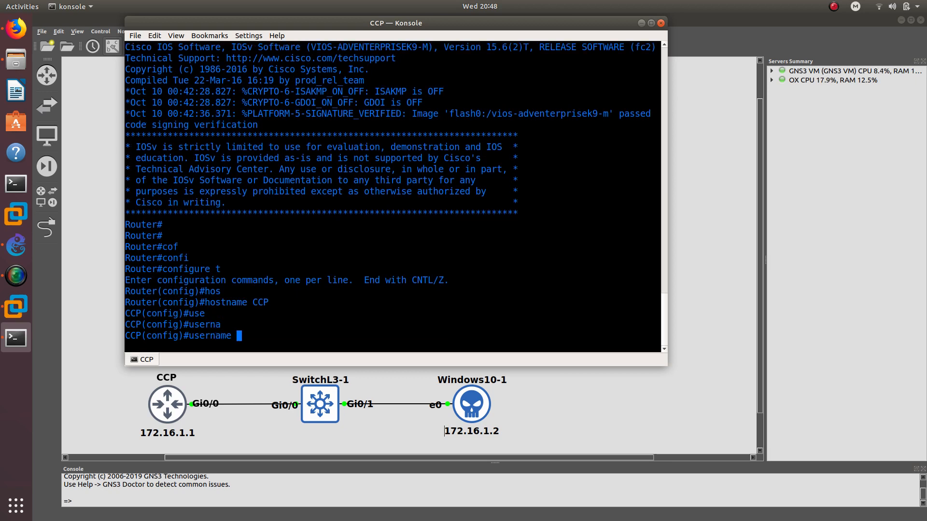
type("oscar ")
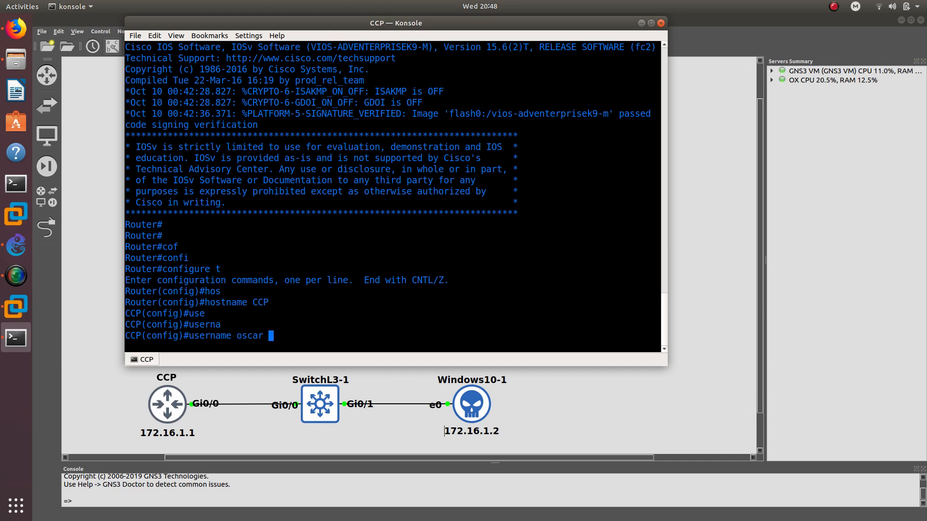
type("pri")
key("Tab")
type("1")
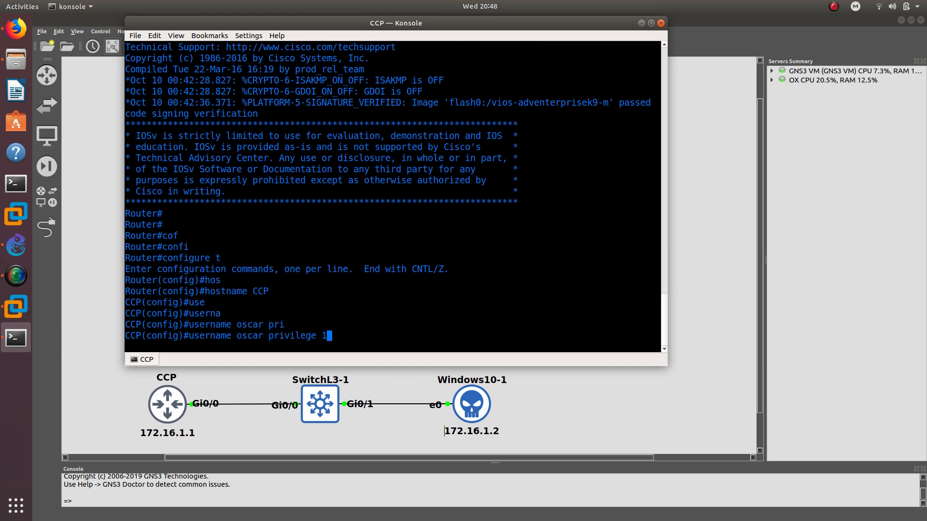
type("5 pass")
key("Tab")
type("c")
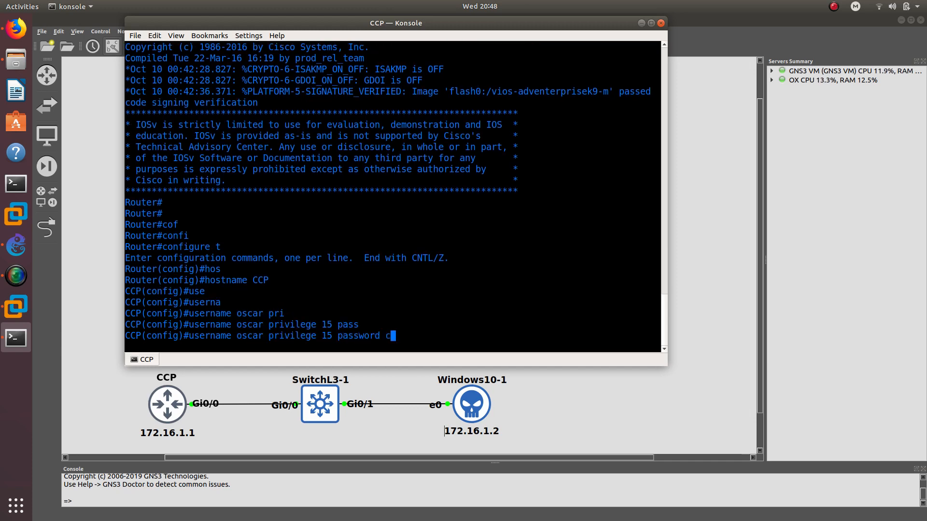
type("isco")
key("Return")
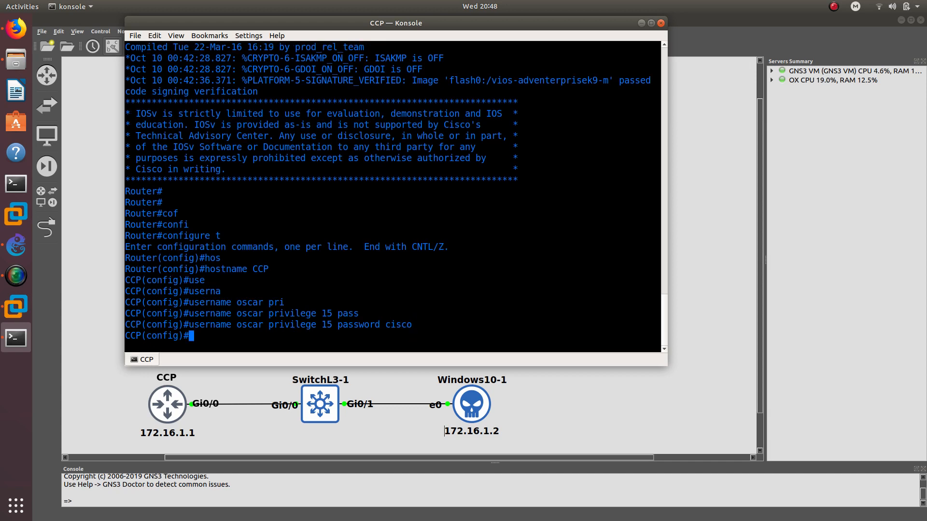
- Enable the router's HTTP server with ip http server
type("ip htt")
key("Tab")
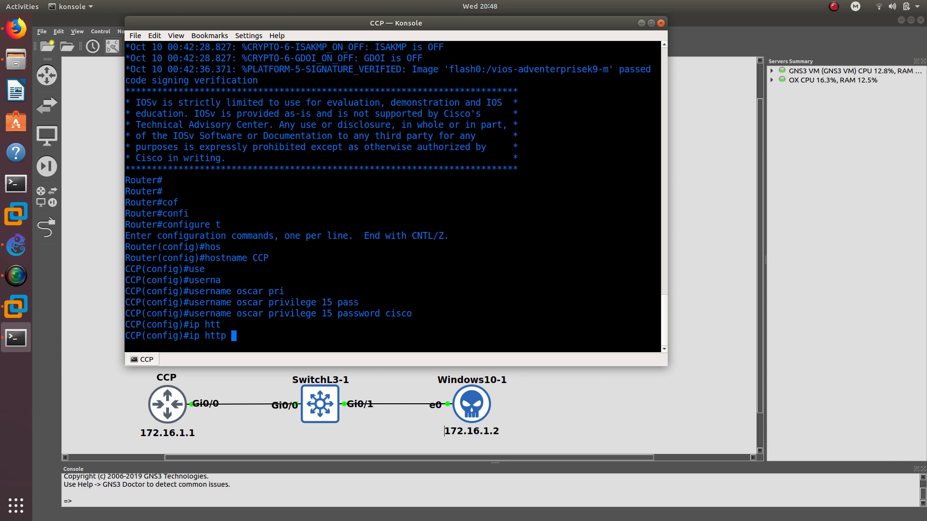
type("se")
key("Tab")
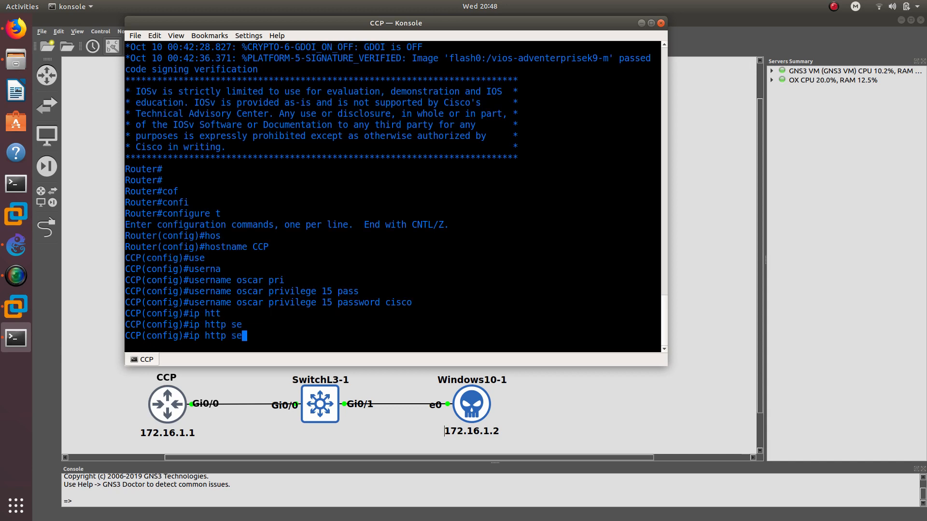
type("rv")
key("Tab")
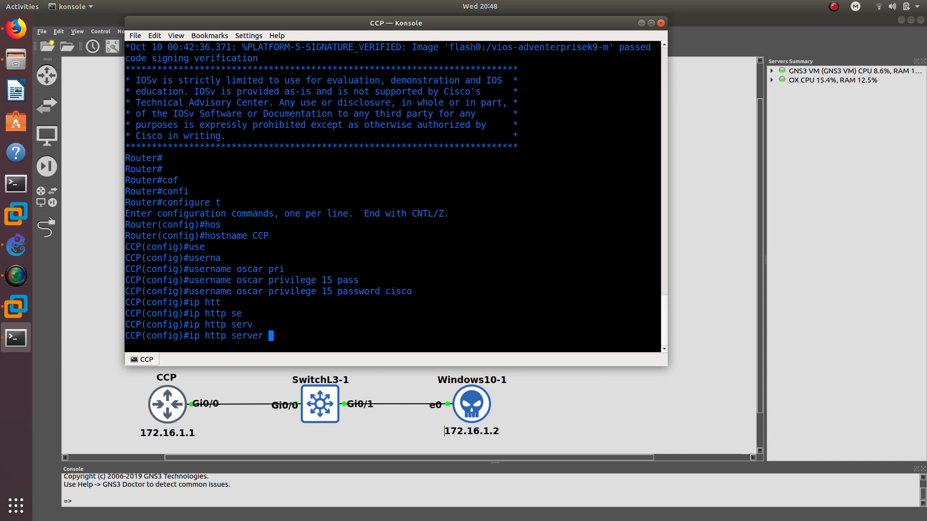
key("Return")
- Enable the HTTPS server with ip http secure-server, generating RSA keys
type("ip hht")
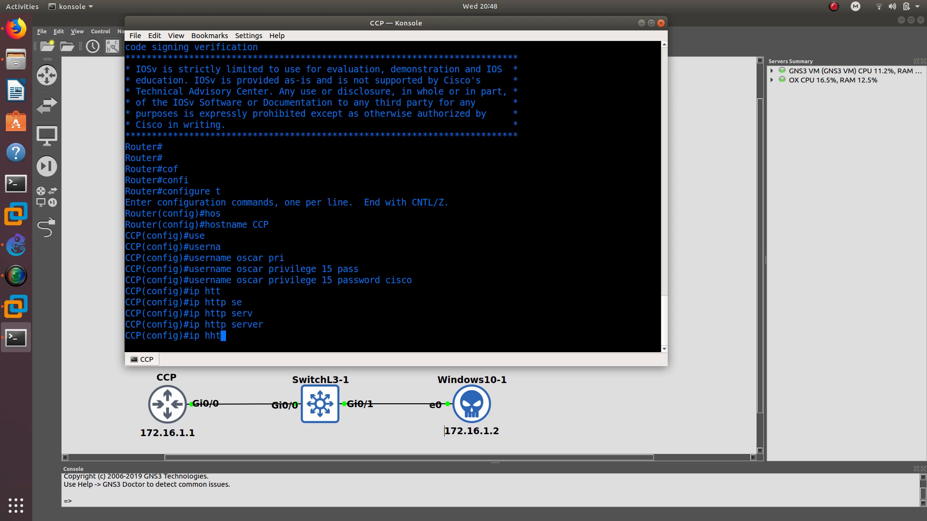
key("BackSpace")
type("ttp")
key("Tab")
type("sec")
key("Tab")
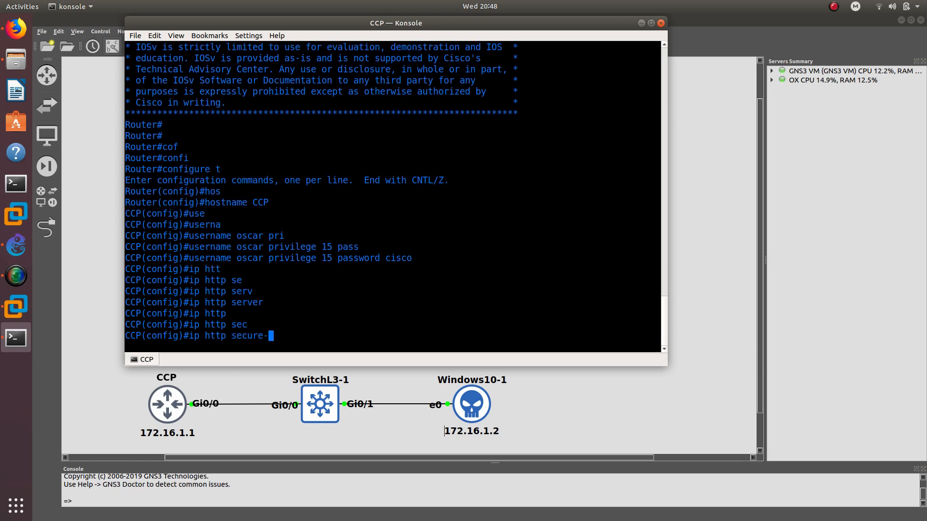
type("ser")
key("Tab")
key("Return")
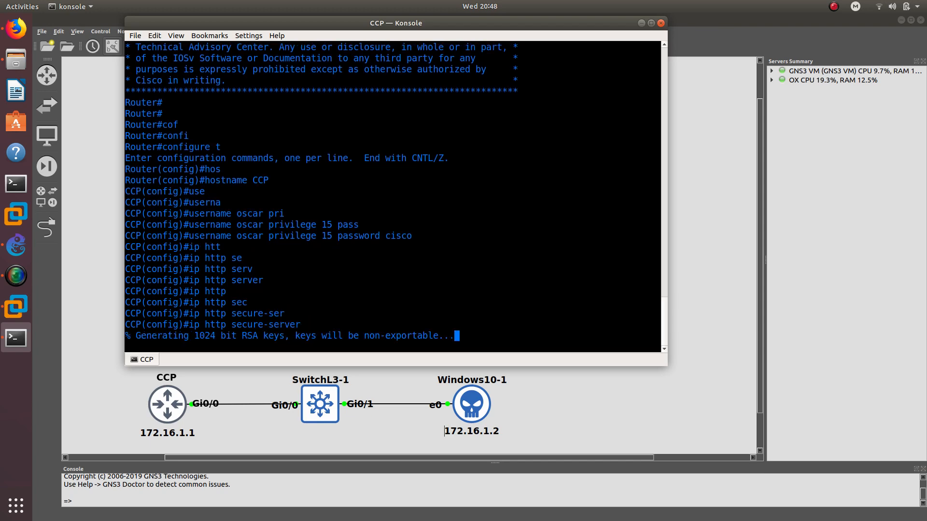
key("Return")
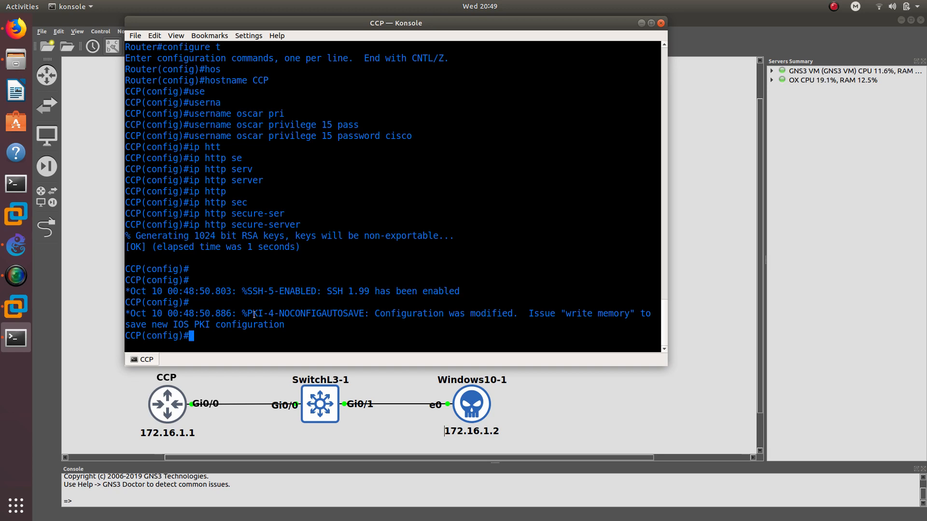
- Make web logins authenticate against local accounts with ip http authentication local
type("ip htt")
key("Tab")
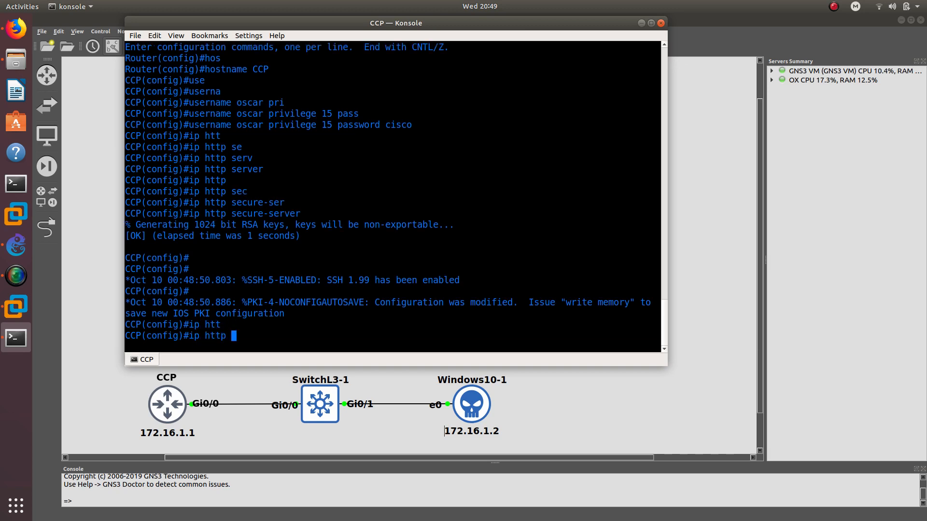
type("au")
key("Tab")
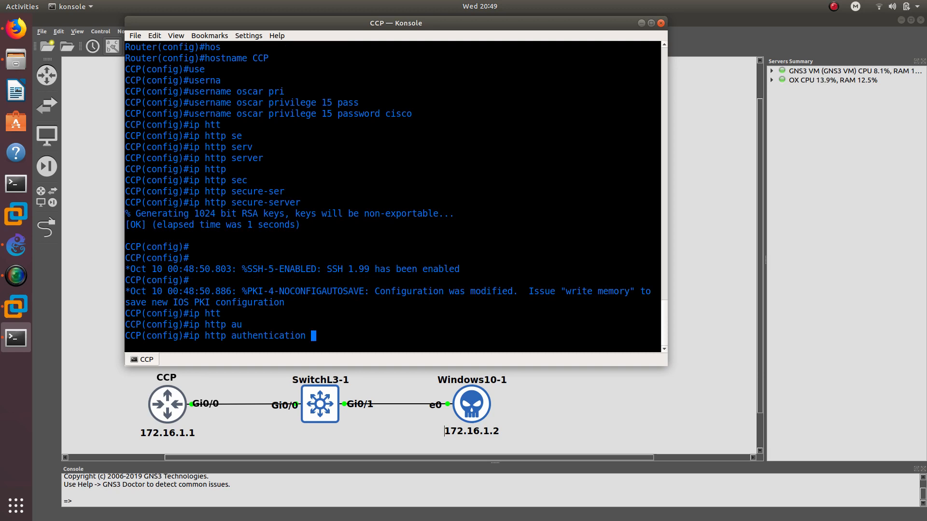
type("?")
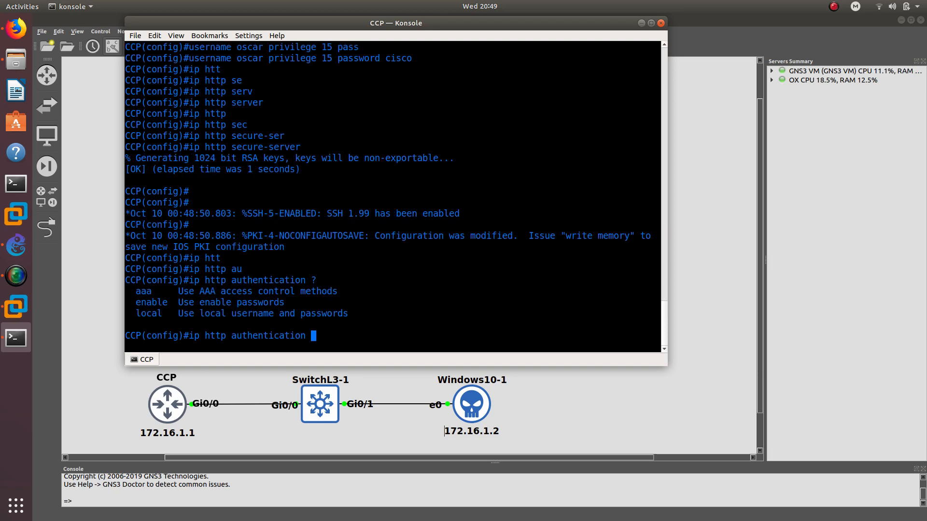
type("lo")
key("Tab")
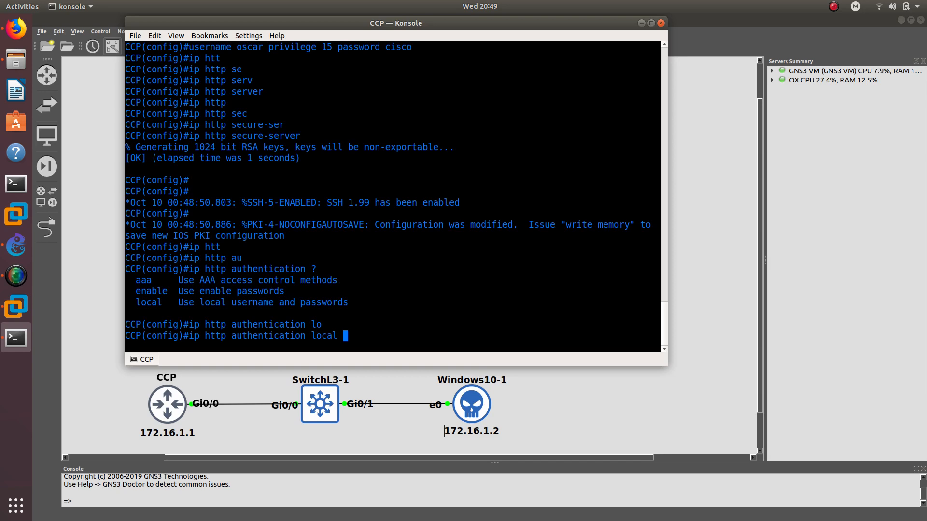
key("Return")
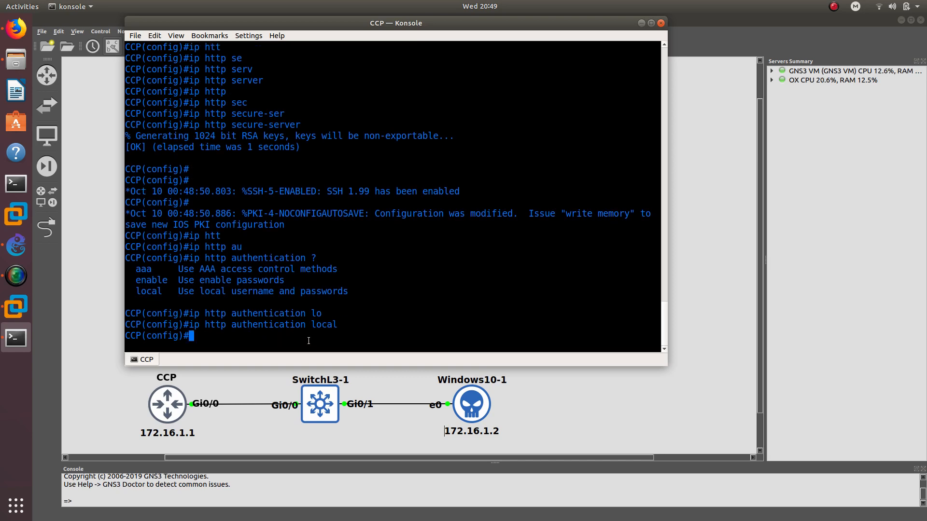
- Review the entered username and HTTP authentication commands, then exit to the CCP# prompt with end
double_click(324, 325)
scroll(314, 307, "up", 10)
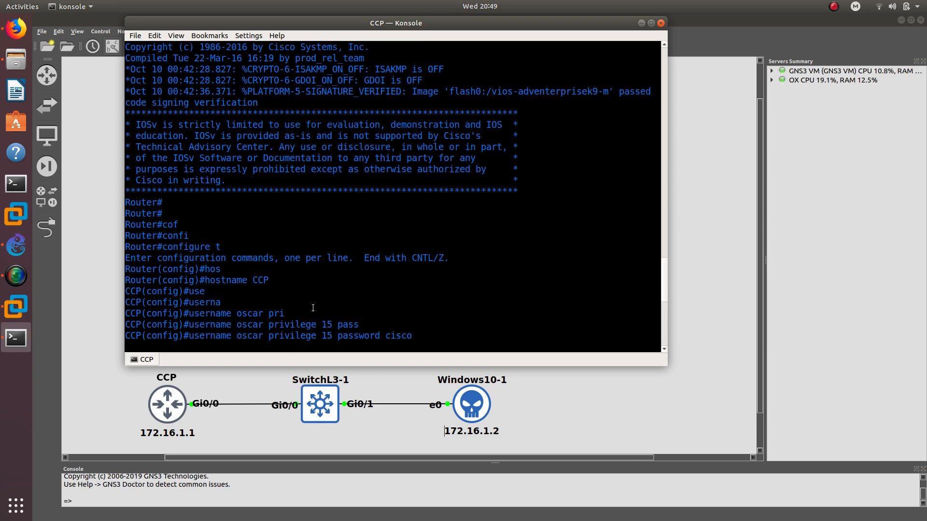
scroll(242, 164, "down", 6)
triple_click(242, 164)
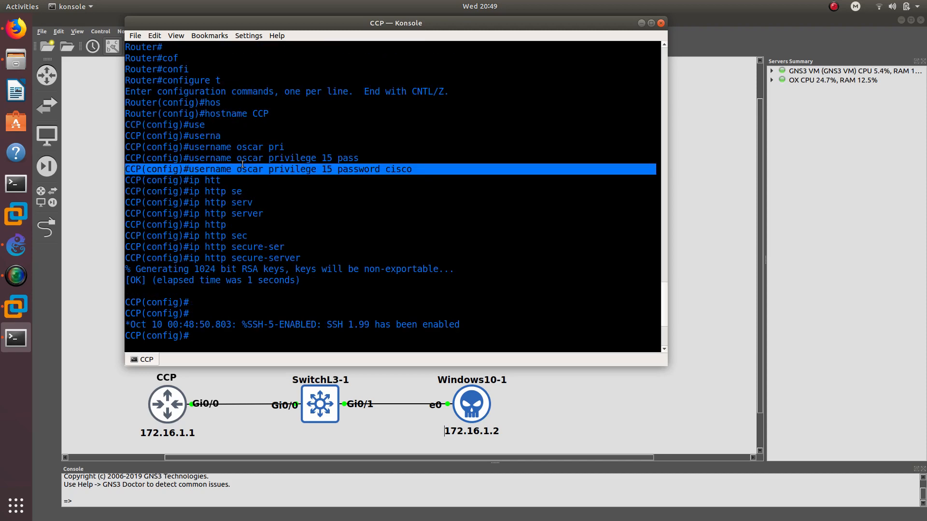
double_click(246, 169)
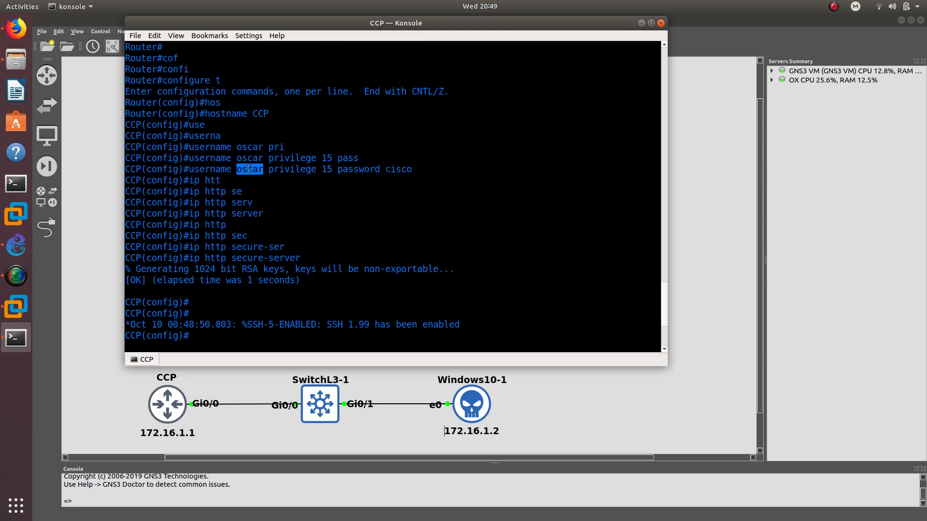
double_click(407, 169)
scroll(338, 195, "down", 4)
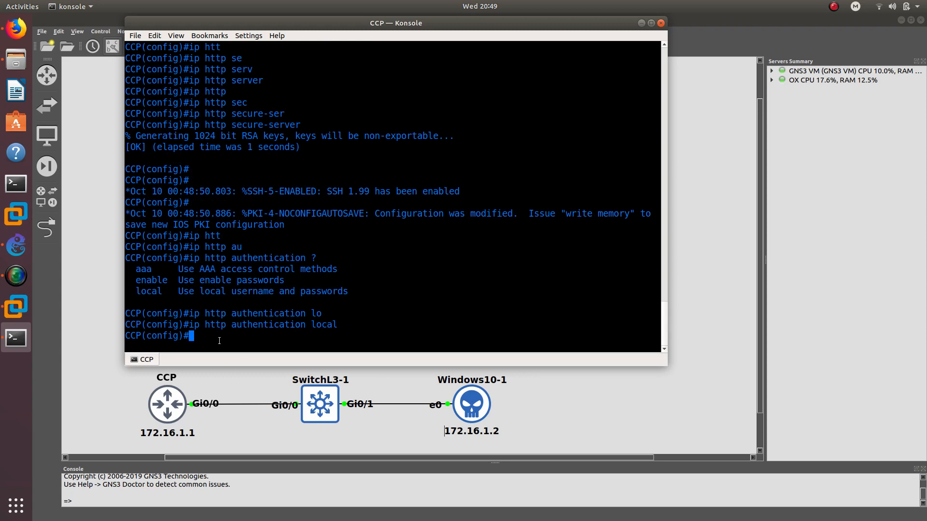
type("end")
key("Return")
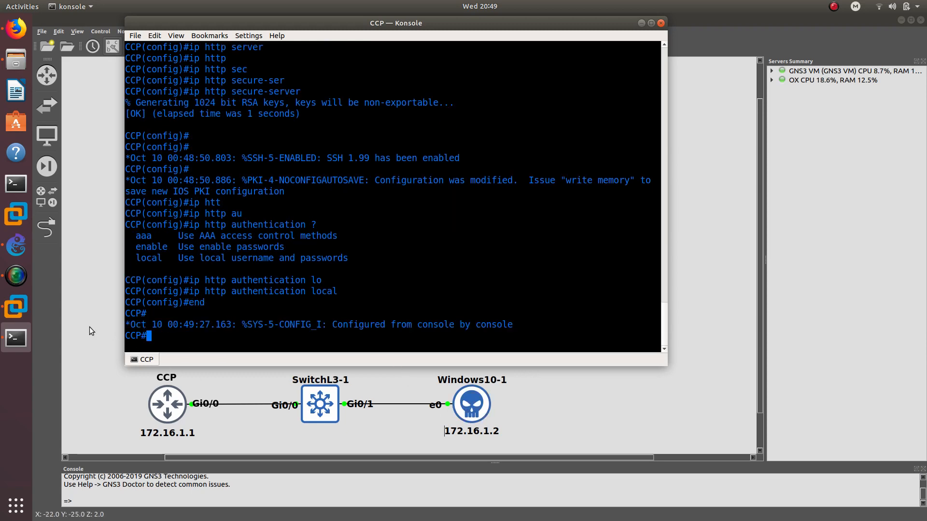
- Launch Tftpd64 from the Windows 10 VM desktop
left_click(9, 307)
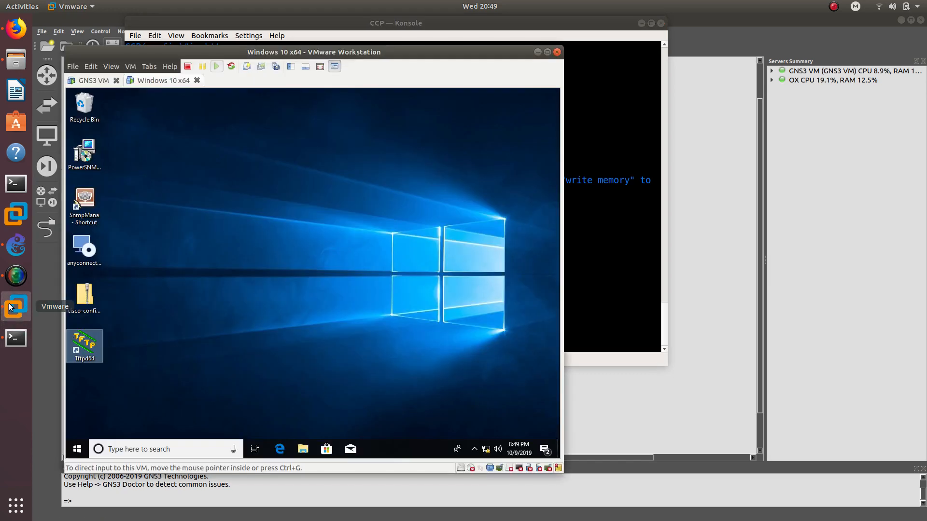
left_click_drag(380, 42, 423, 37)
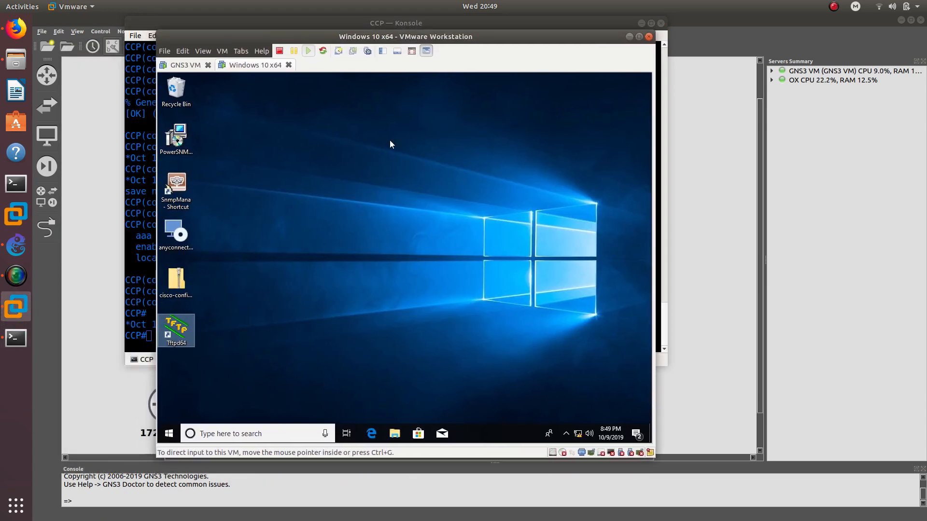
left_click(366, 205)
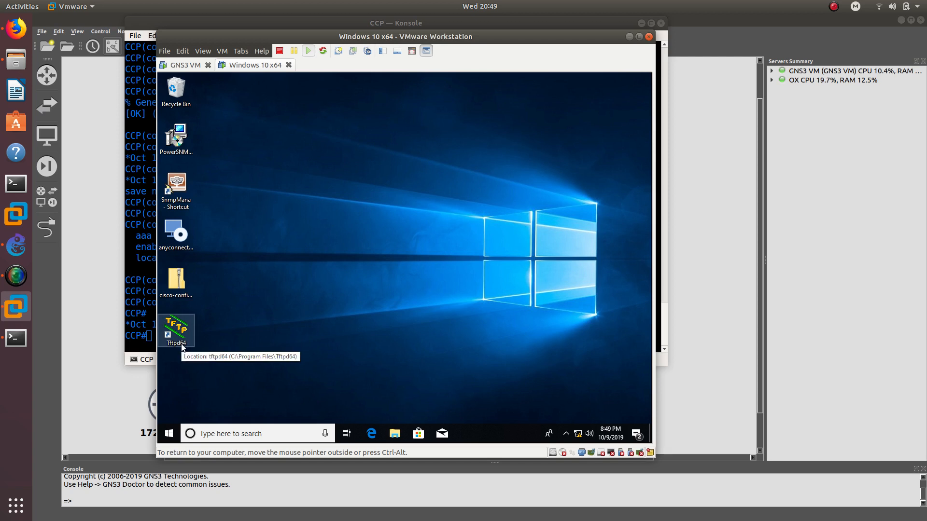
double_click(179, 332)
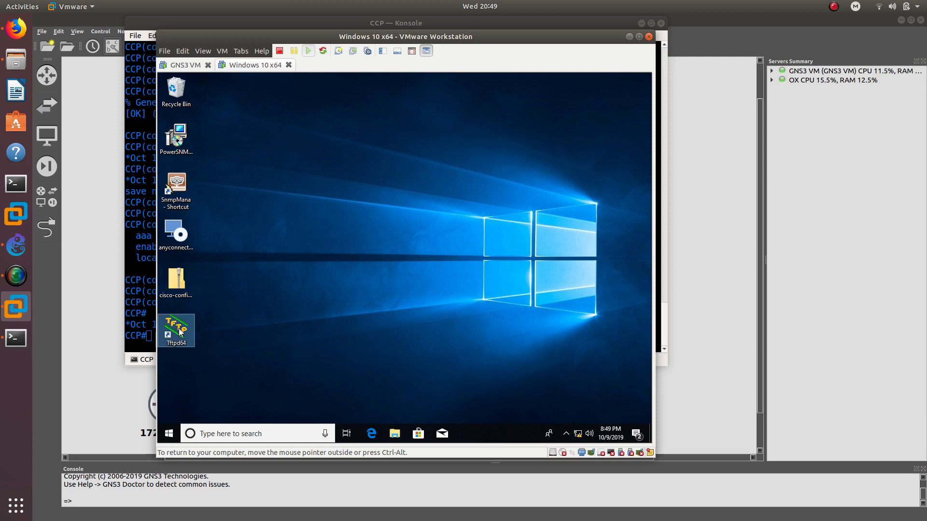
left_click_drag(344, 37, 501, 36)
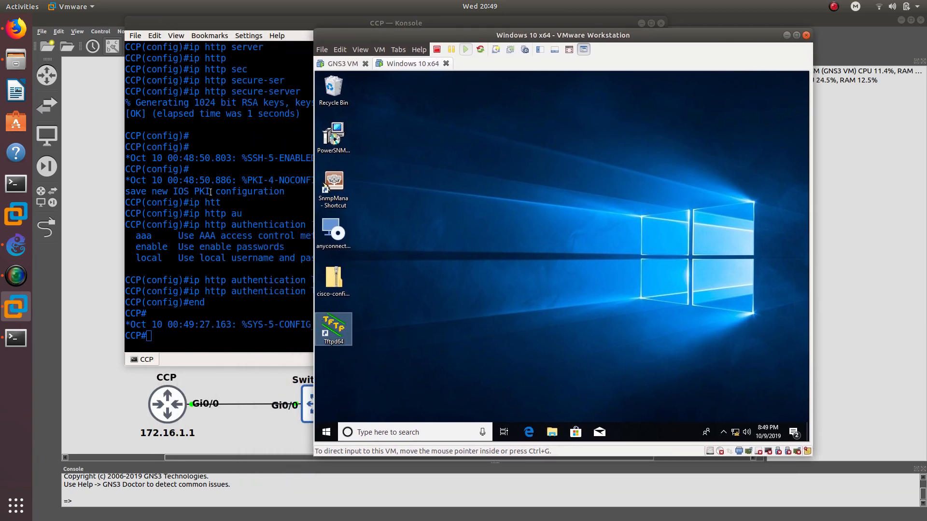
double_click(333, 330)
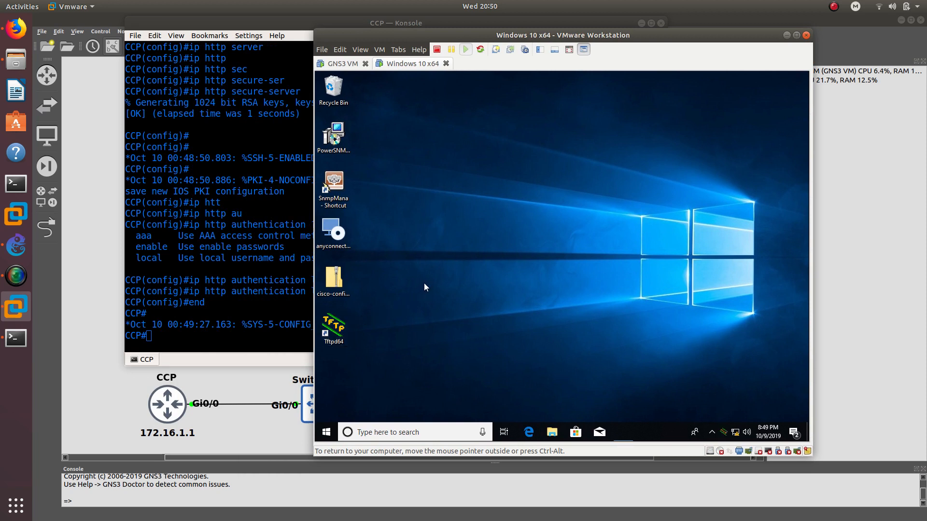
- Set Tftpd64's server interface to 172.16.1.2 and return to the router console
left_click(488, 132)
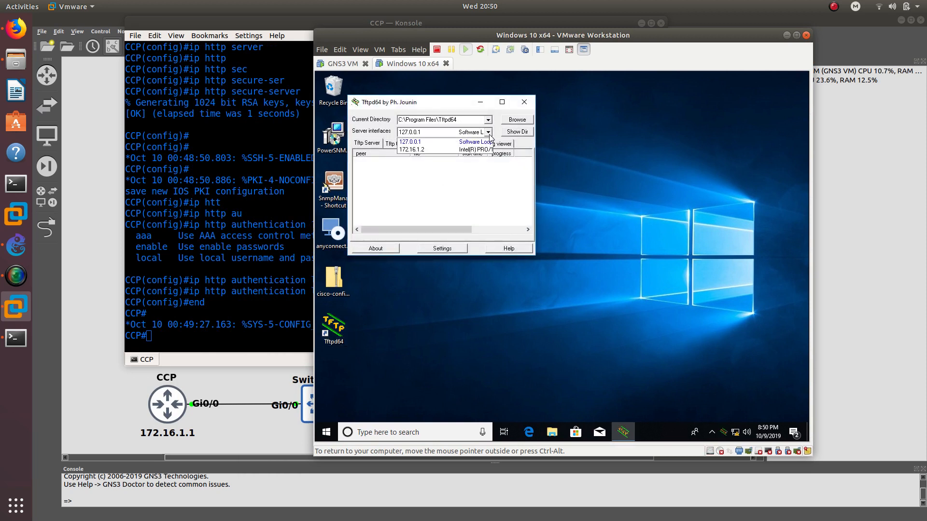
left_click(449, 149)
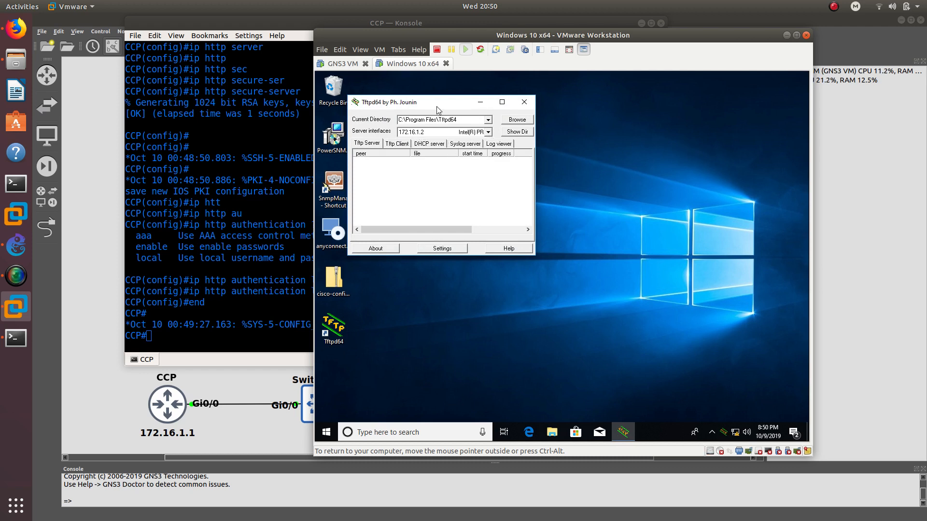
left_click_drag(436, 106, 537, 104)
left_click(223, 323)
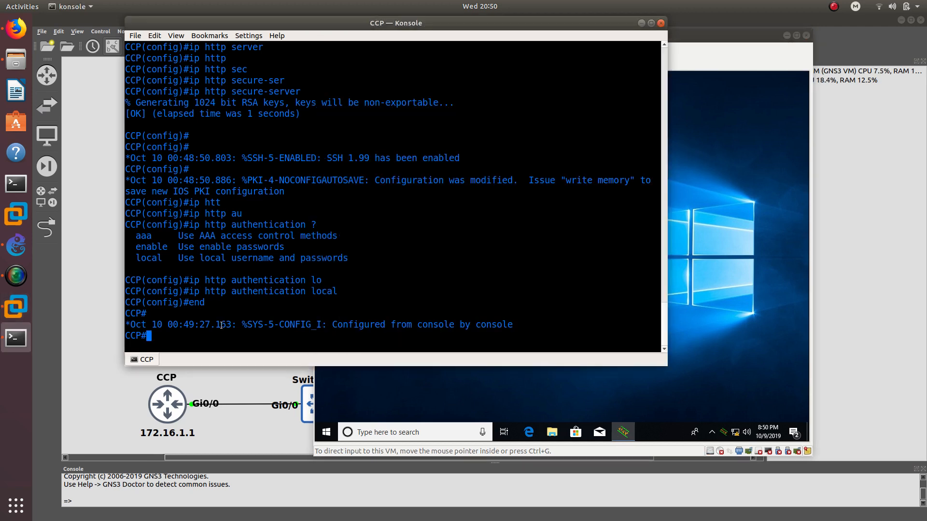
- Enter configuration mode for interface GigabitEthernet0/0
type("conf")
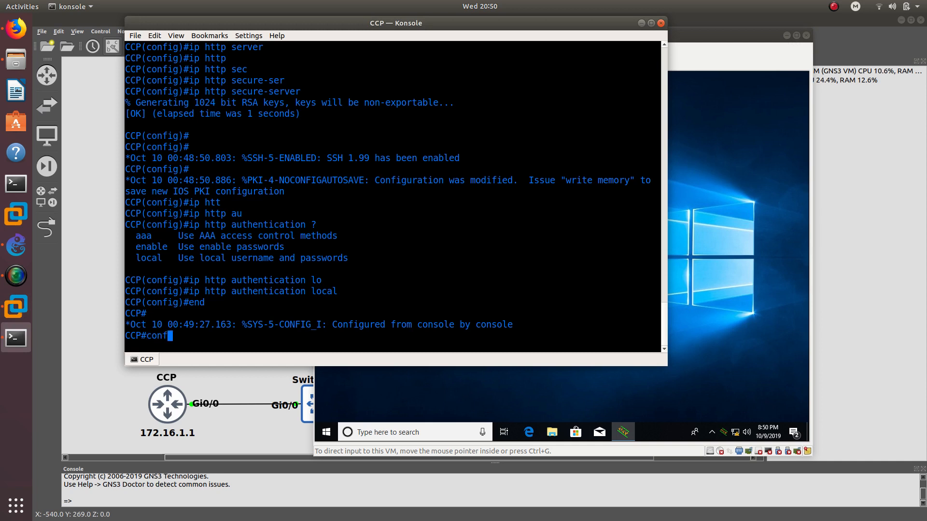
type("ig t")
key("Return")
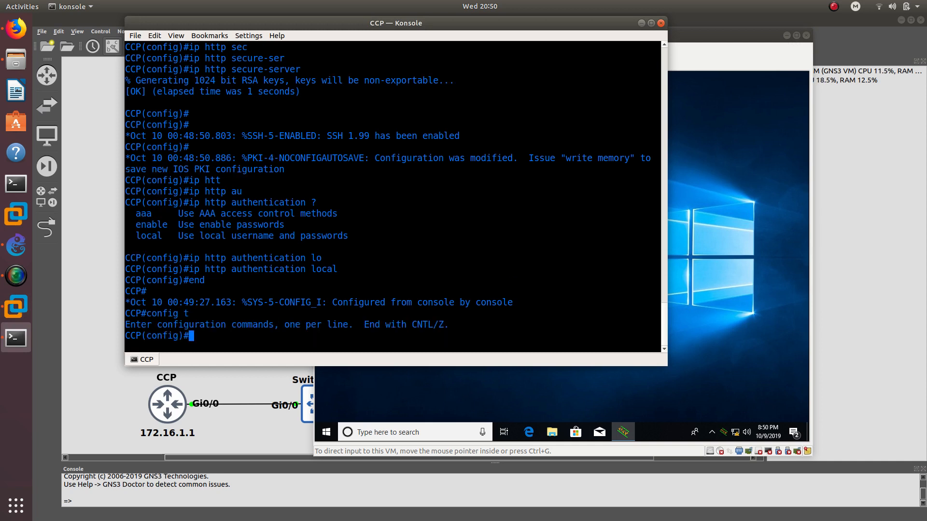
type("int g")
key("Tab")
type("0")
key("Tab")
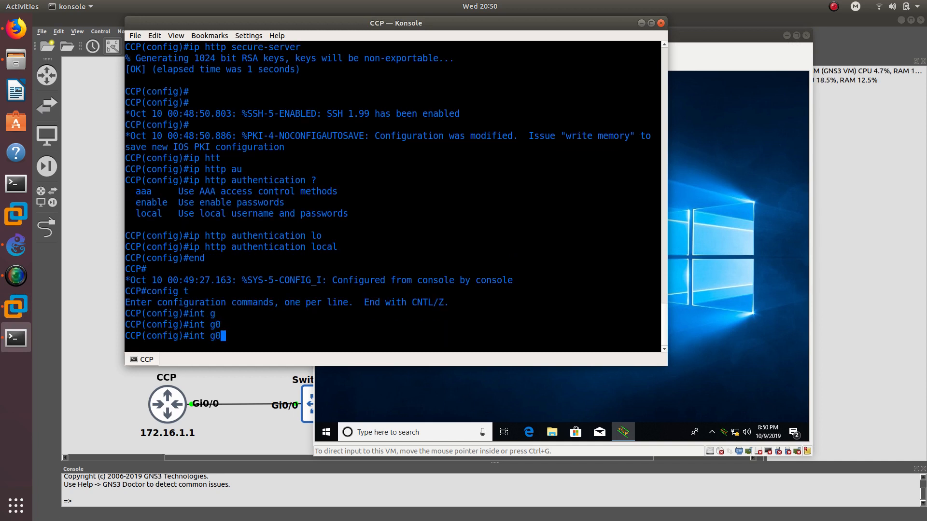
type("/1")
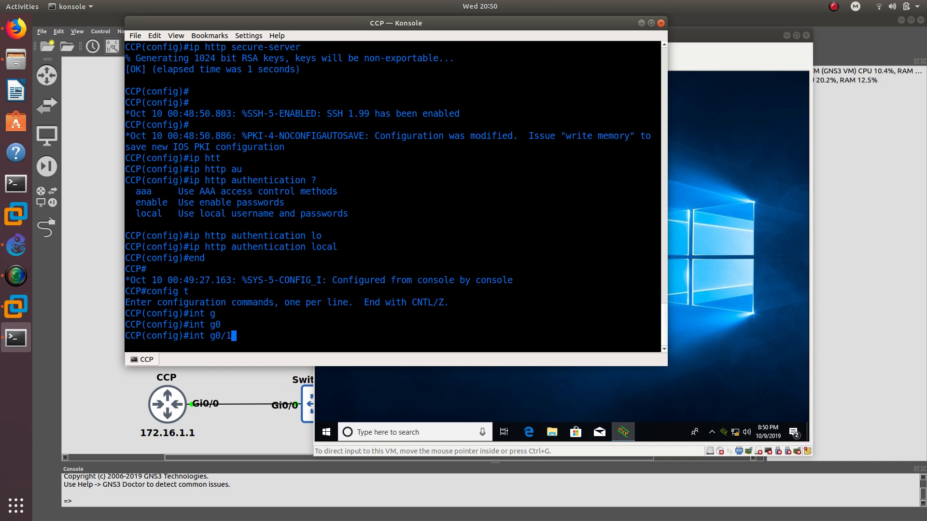
key("BackSpace")
type("0")
key("Return")
- Assign 172.16.1.1 255.255.255.0 to Gi0/0 and bring it up with no shutdown
type("ig-if)#i")
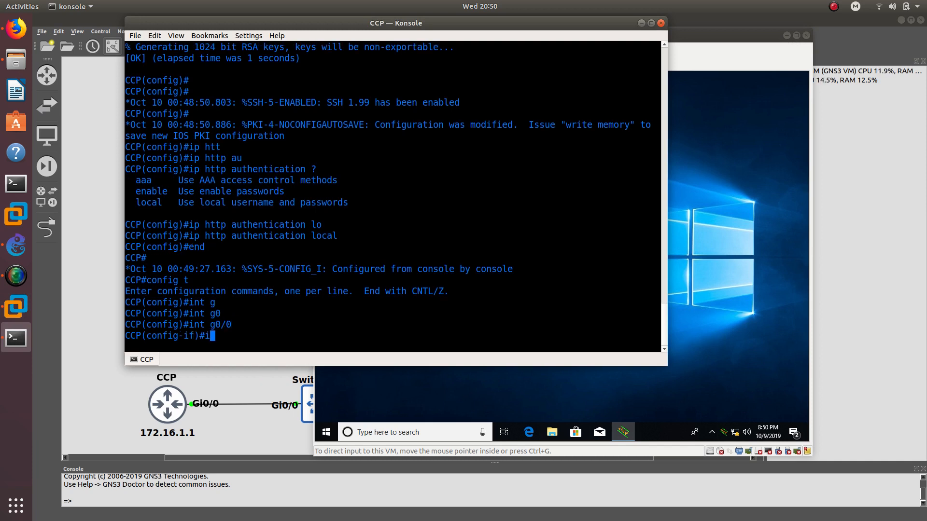
type("p add")
key("Tab")
type("17")
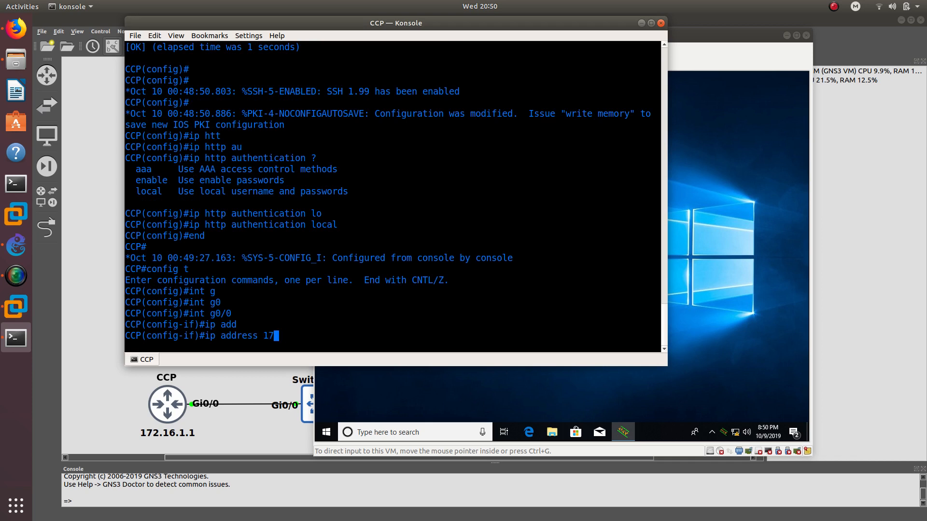
type("2.16.1.1 255.255.255.")
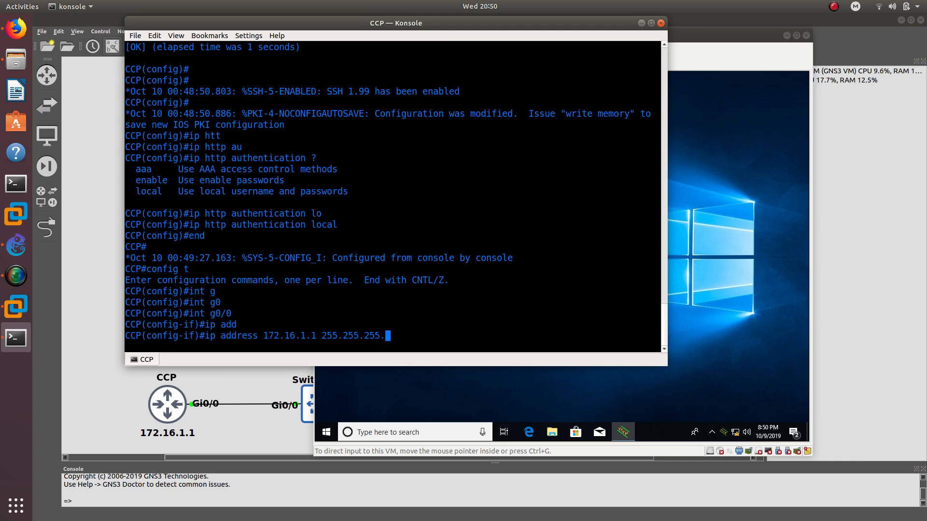
type("0")
key("Return")
type("no shu")
key("Tab")
key("Return")
- Ping 172.16.1.2 successfully, exit configuration mode, and minimize Konsole
type("d")
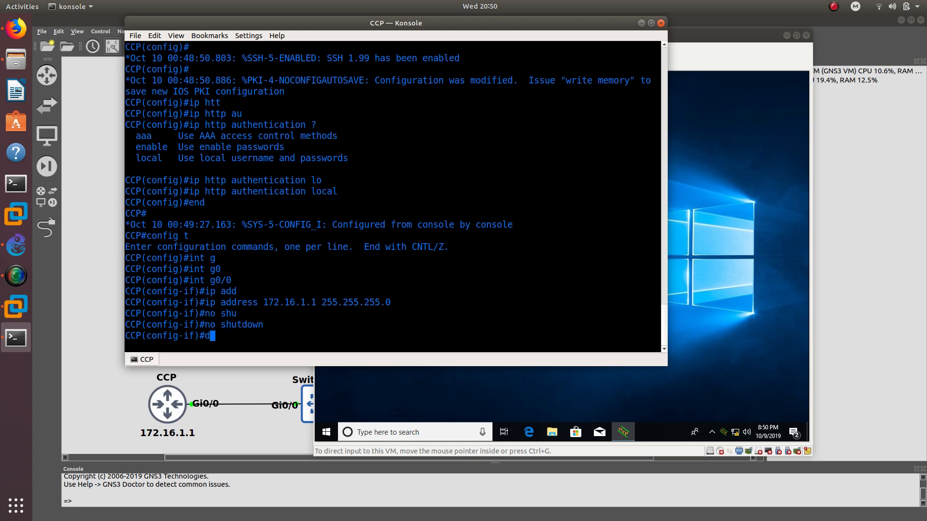
type("o ping 172.16.1.2")
key("Return")
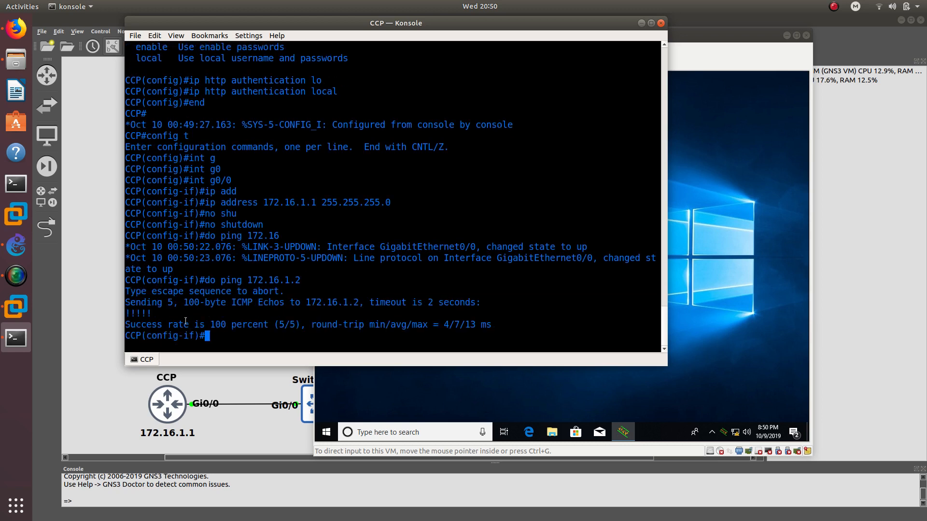
left_click_drag(153, 309, 125, 310)
type("end")
key("Return")
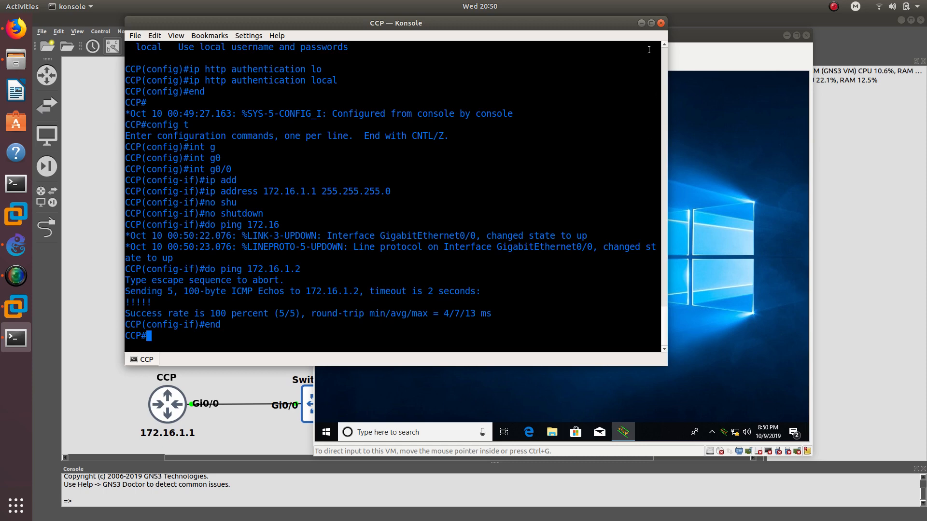
left_click(642, 23)
left_click(542, 279)
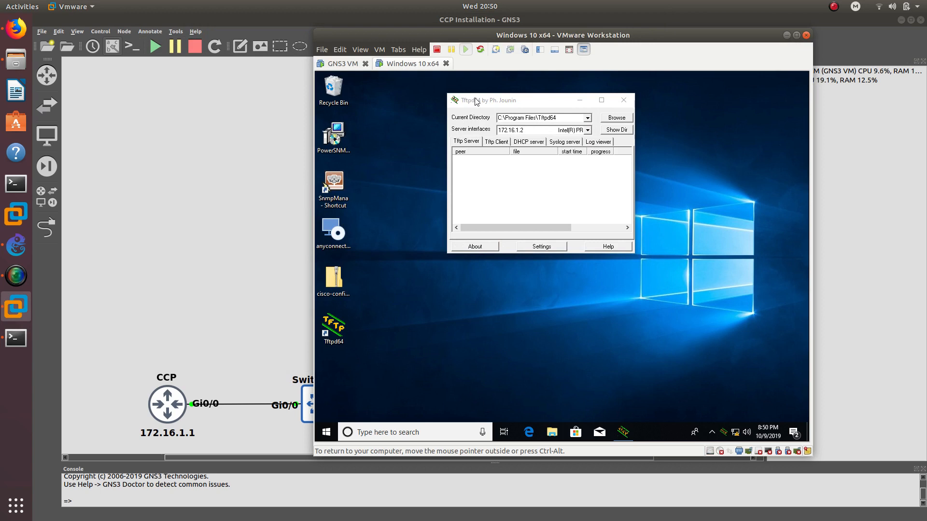
- Move the VM window left and place Tftpd64 near the top, clear of the desktop files
left_click_drag(473, 105, 485, 114)
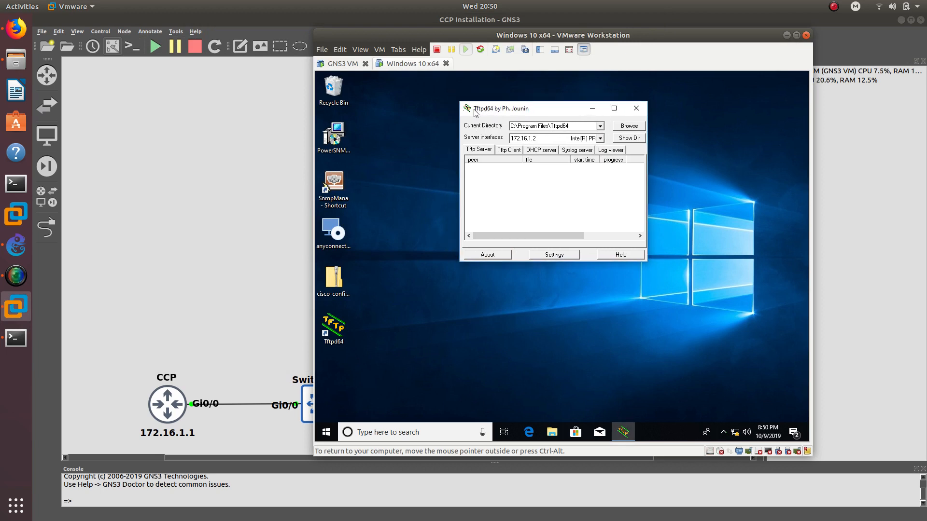
left_click_drag(476, 112, 555, 124)
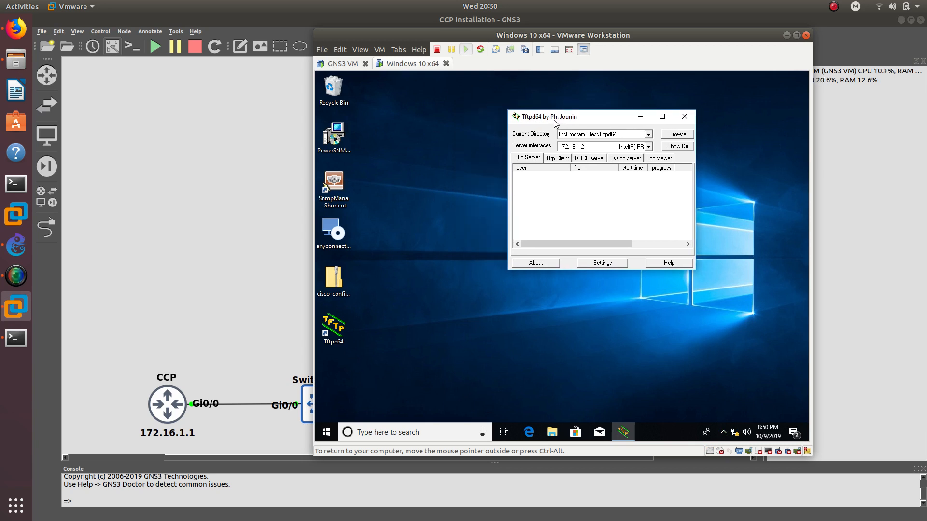
left_click_drag(551, 119, 582, 124)
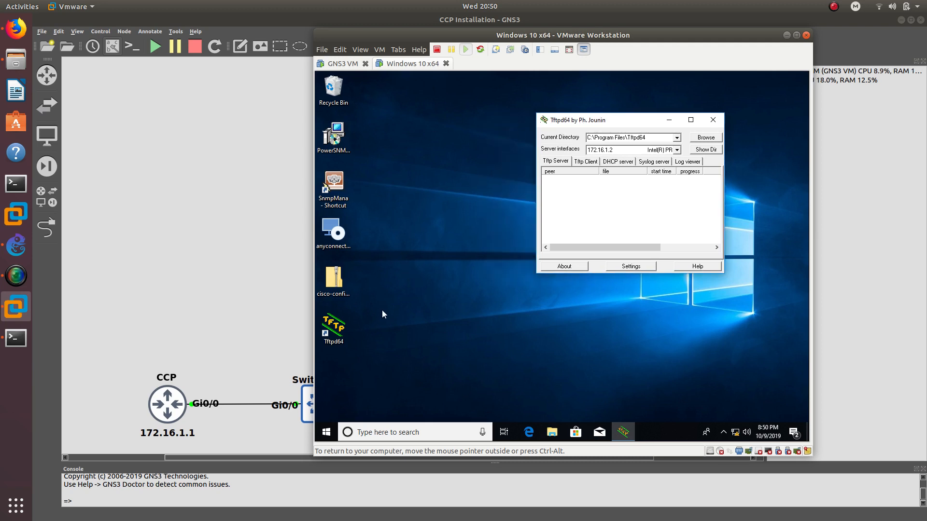
left_click_drag(537, 35, 452, 32)
left_click_drag(508, 117, 457, 103)
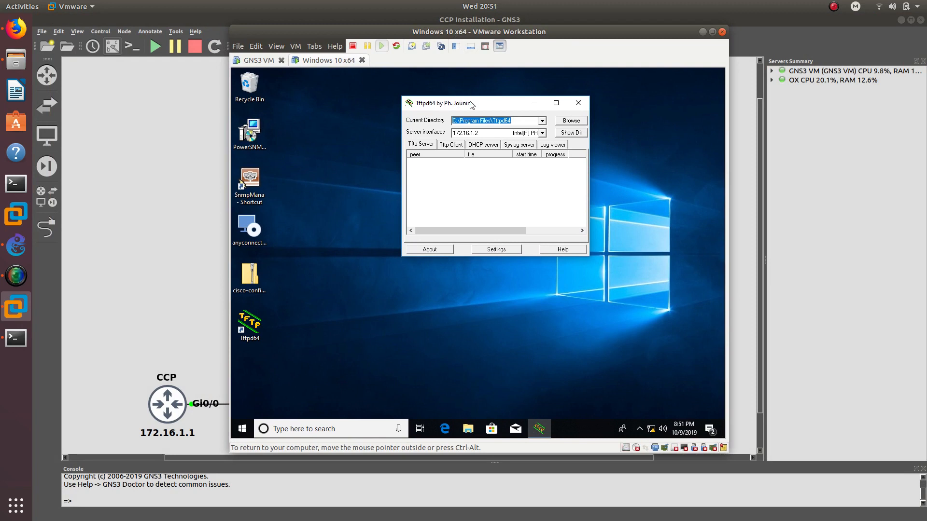
left_click_drag(481, 101, 446, 79)
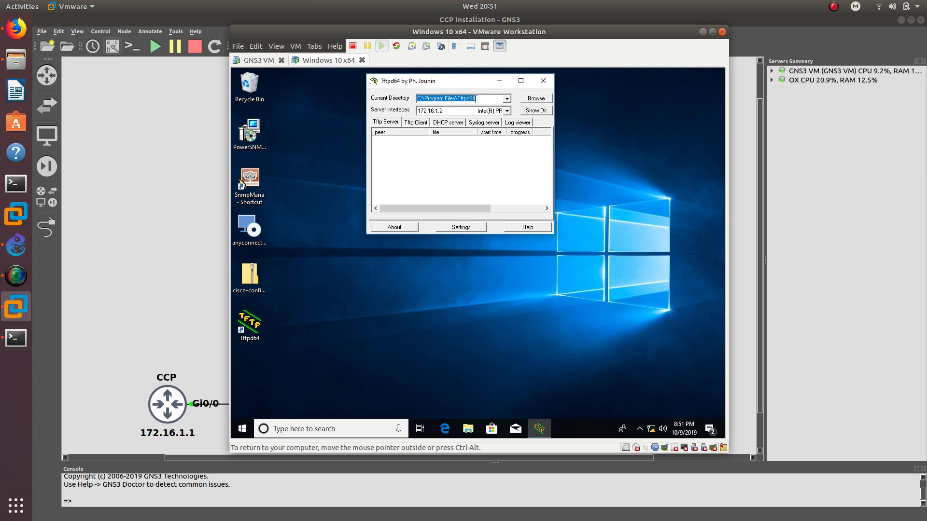
left_click(259, 279)
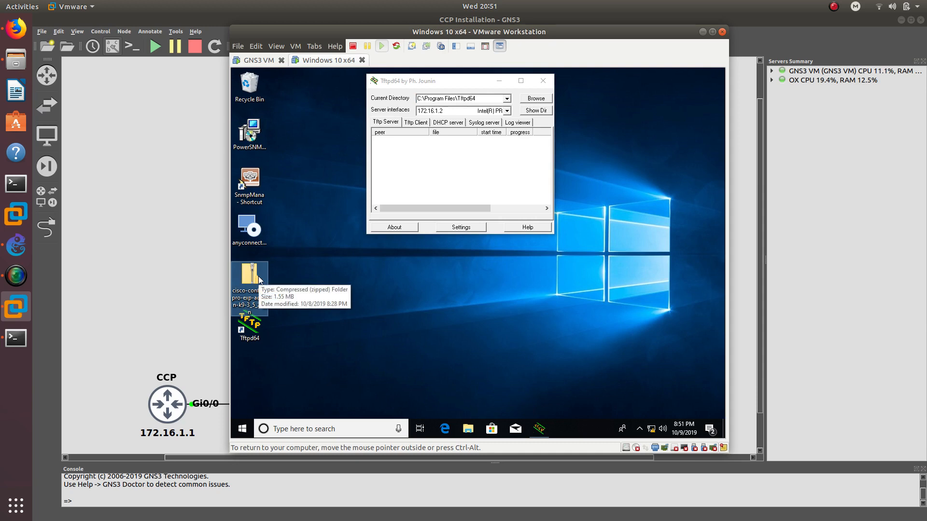
- Inspect the cisco-config zip contents, then extract the whole archive
double_click(260, 279)
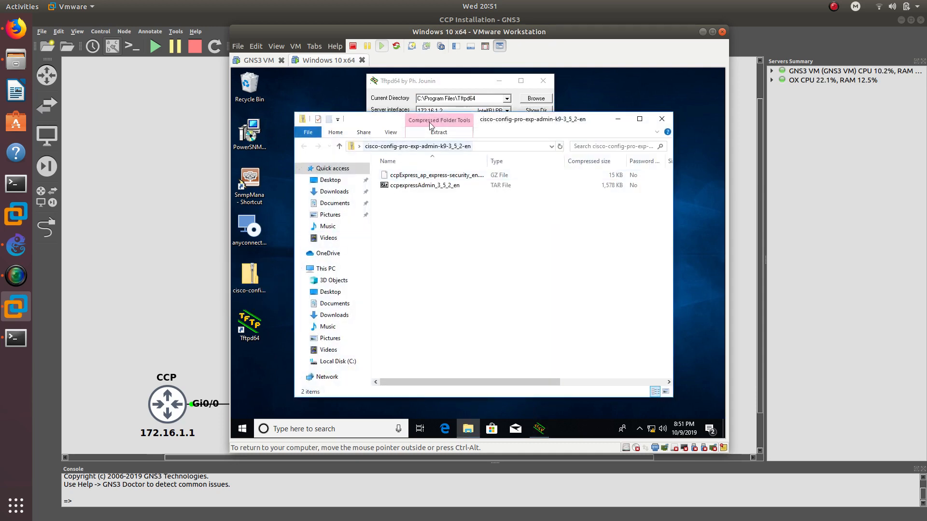
left_click_drag(497, 124, 558, 103)
left_click_drag(505, 196, 480, 148)
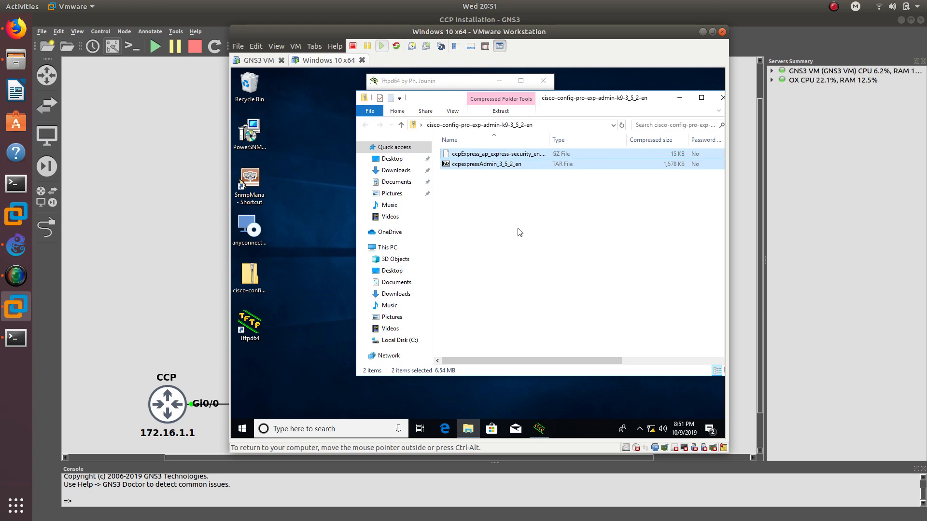
left_click_drag(518, 219, 485, 152)
left_click_drag(571, 101, 528, 100)
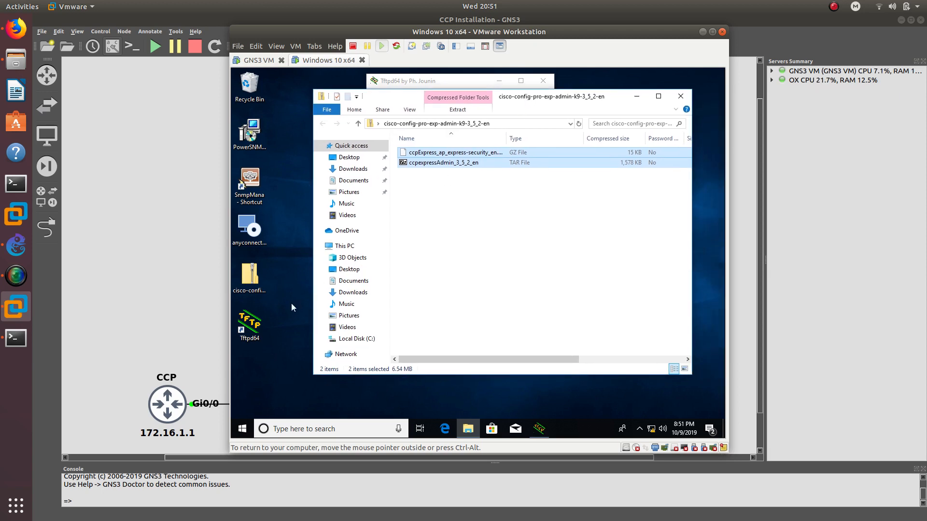
left_click(497, 243)
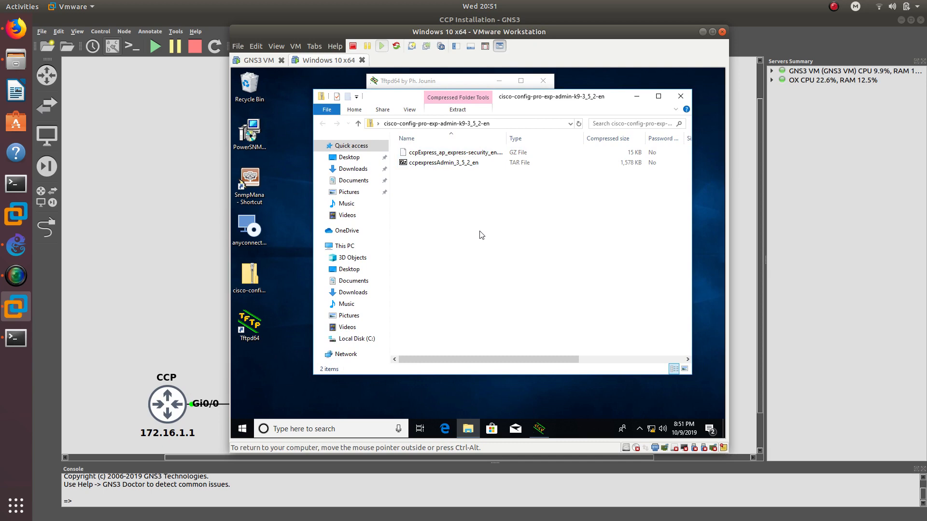
left_click(674, 100)
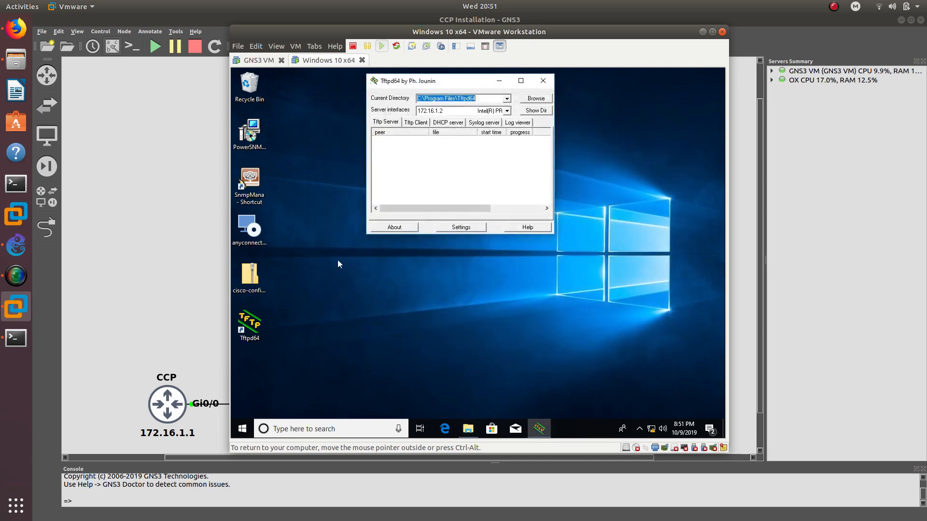
left_click(265, 277)
right_click(260, 278)
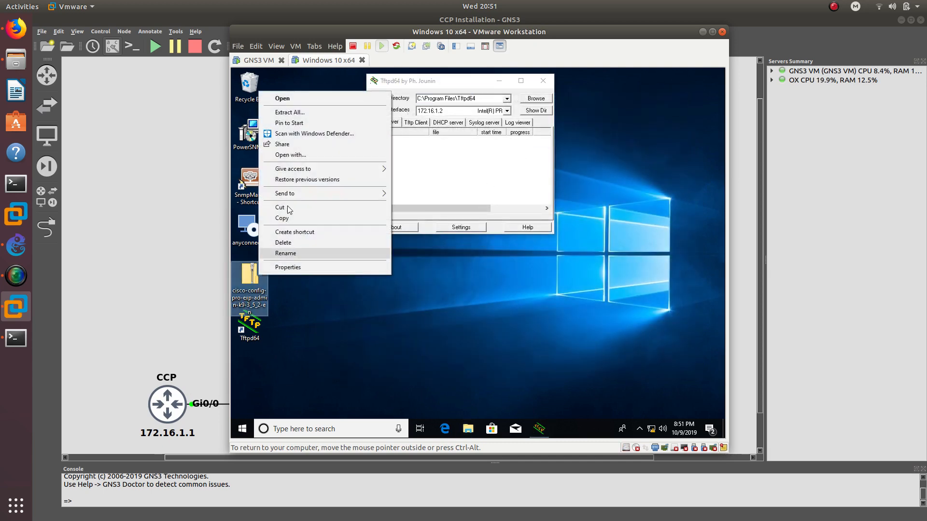
left_click(301, 114)
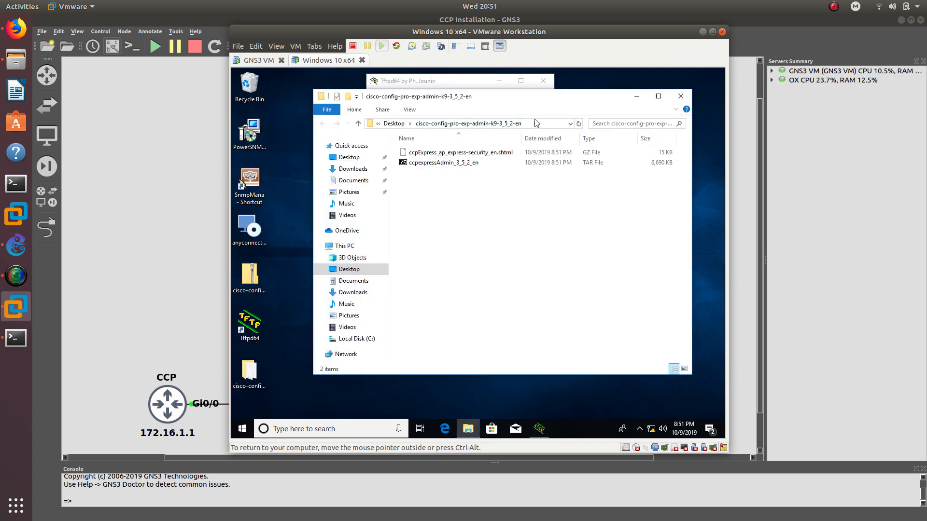
- Check Tftpd64's current directory and copy both CCP Express files from the extracted folder
left_click_drag(536, 101, 562, 151)
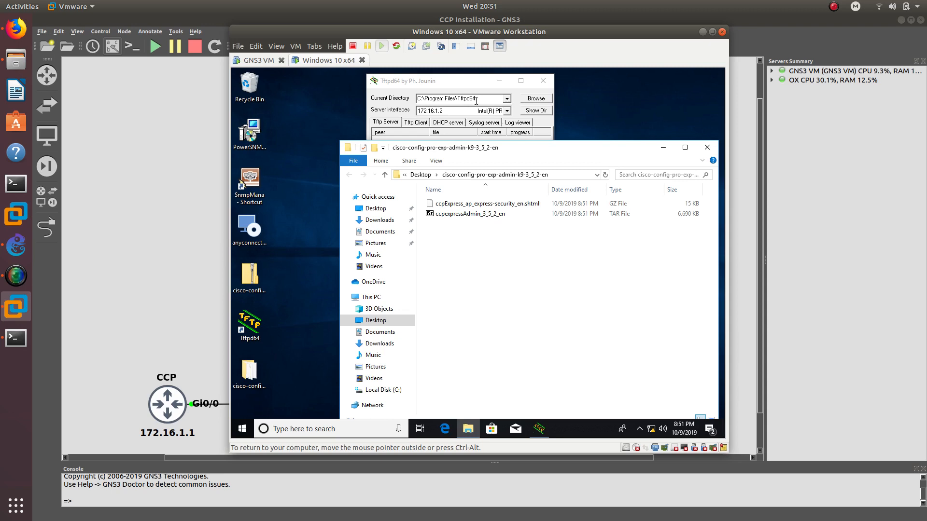
left_click_drag(477, 98, 418, 101)
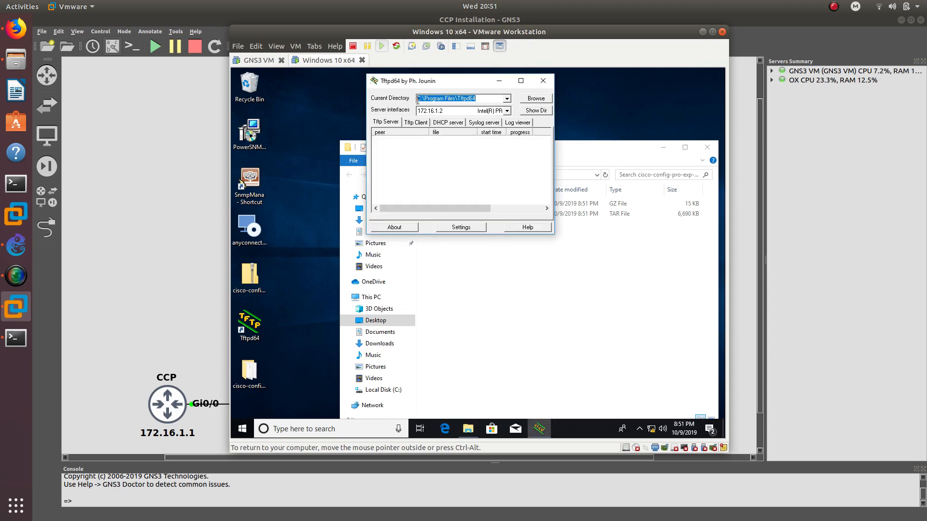
left_click(558, 278)
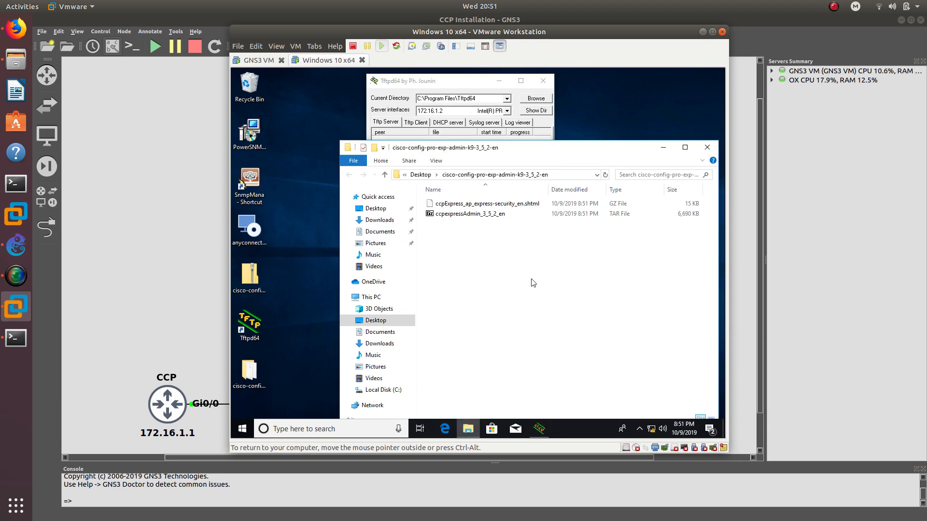
left_click_drag(514, 268, 456, 207)
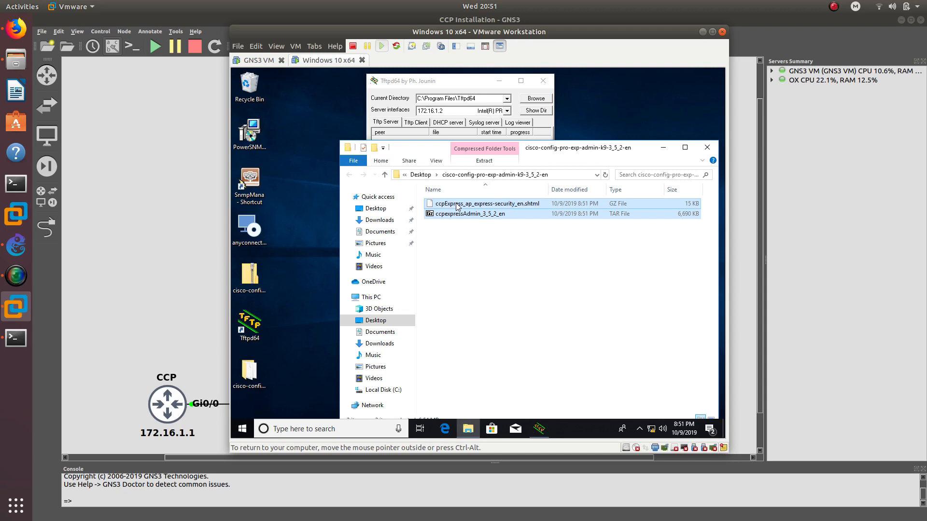
left_click(508, 326)
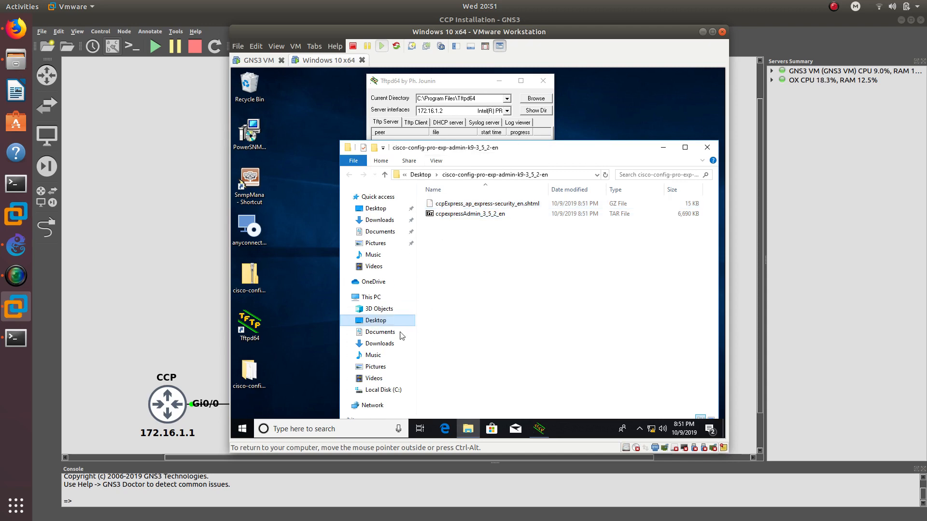
left_click(386, 391)
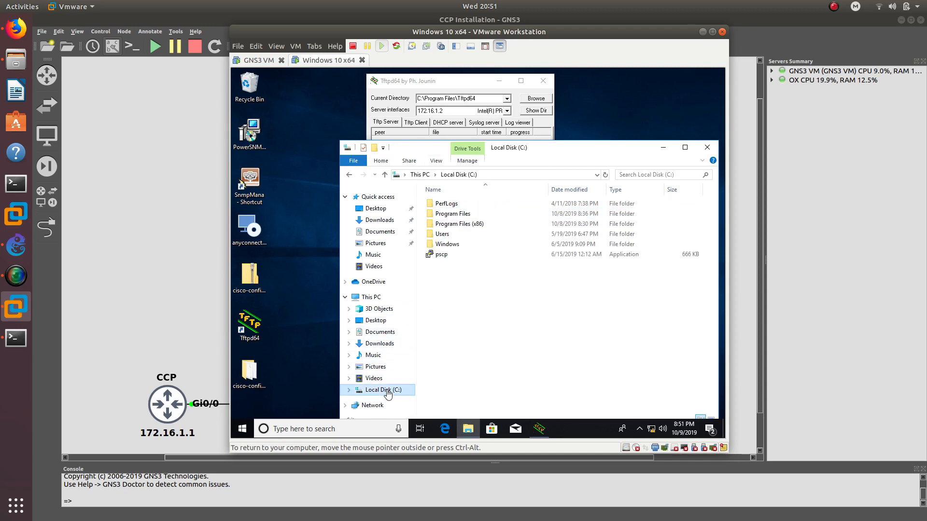
- Paste both CCP Express files into C:\Program Files\Tftpd64, granting administrator permission
double_click(460, 215)
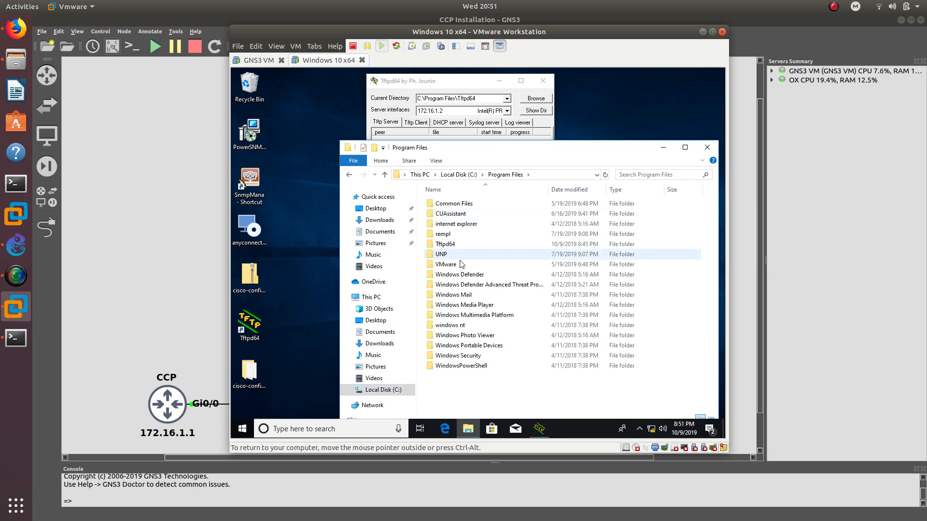
double_click(451, 244)
key("ctrl+v")
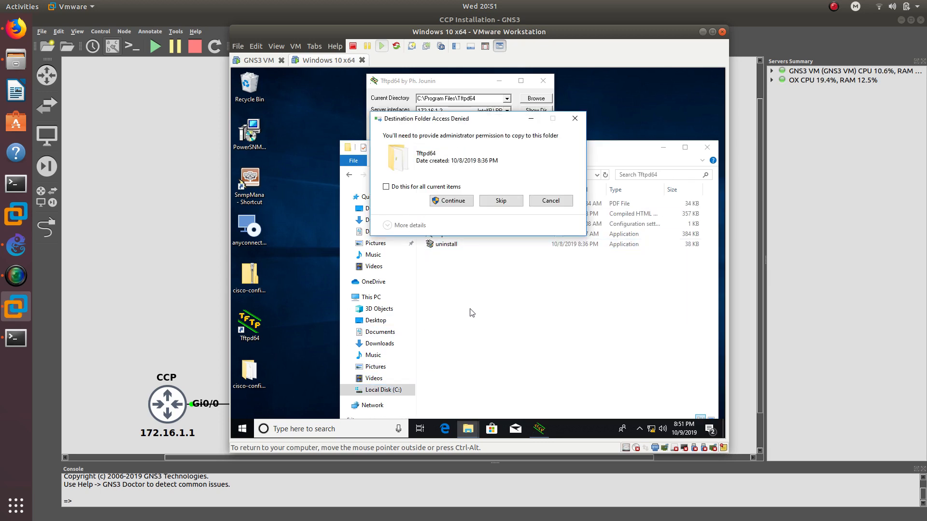
left_click(449, 202)
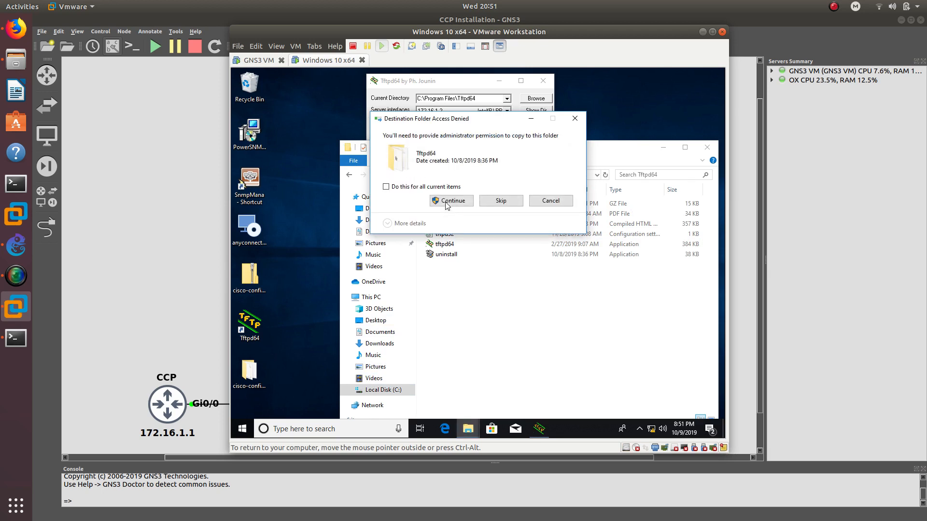
left_click(451, 201)
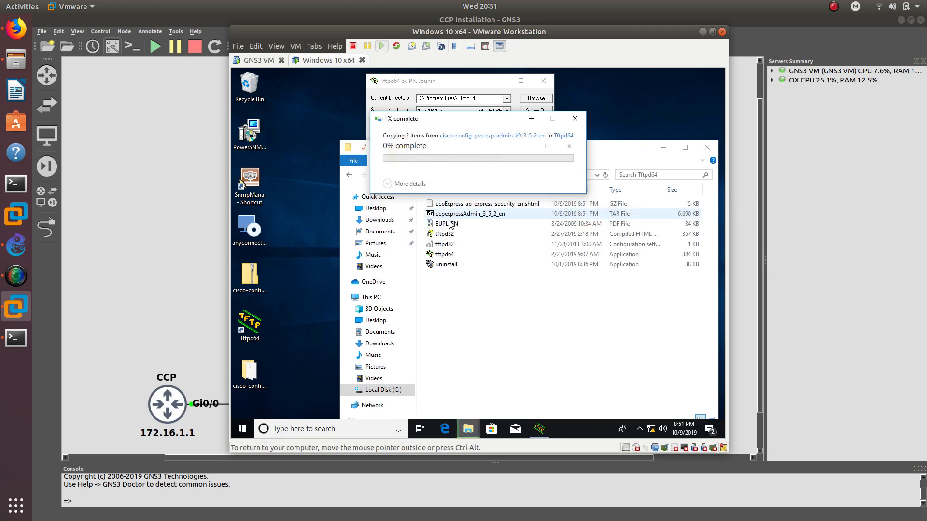
left_click(488, 321)
left_click(502, 205)
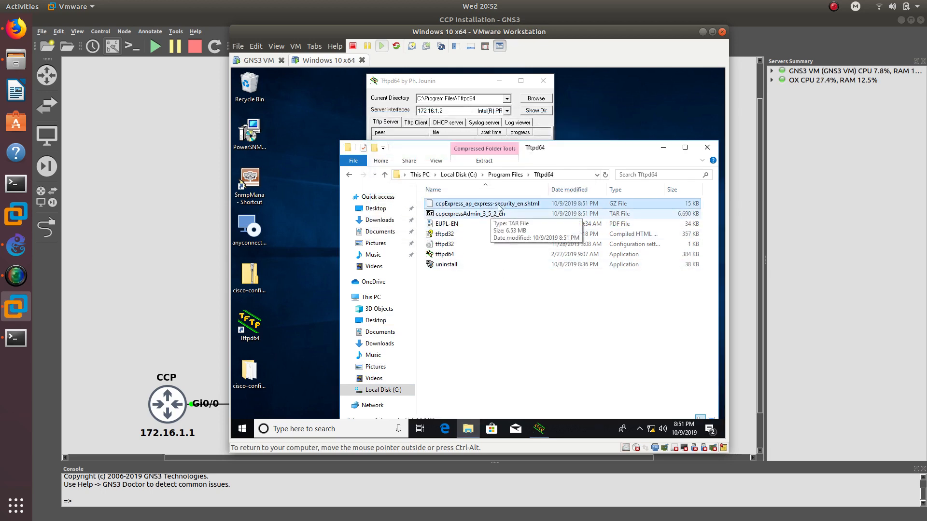
- Move File Explorer aside and bring the Tftpd64 window forward to the right
left_click_drag(551, 147, 518, 131)
left_click(478, 81)
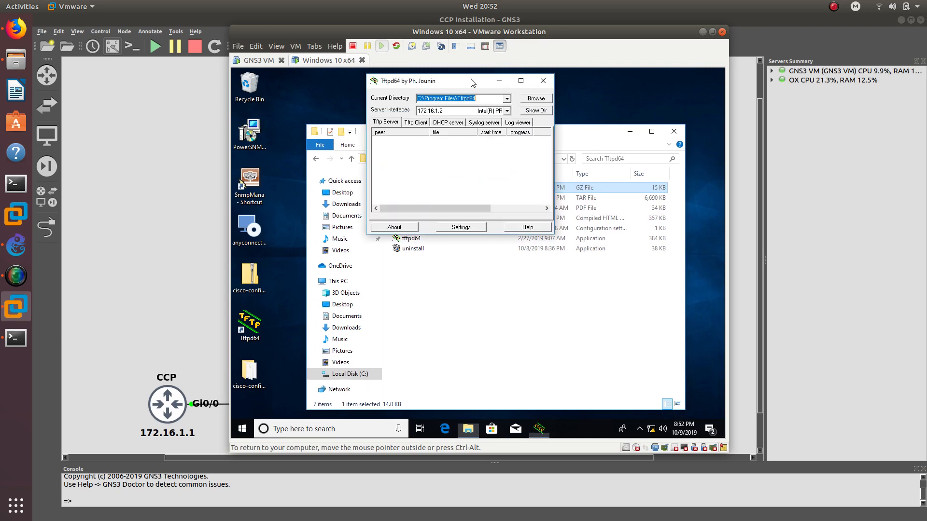
left_click_drag(457, 86, 537, 89)
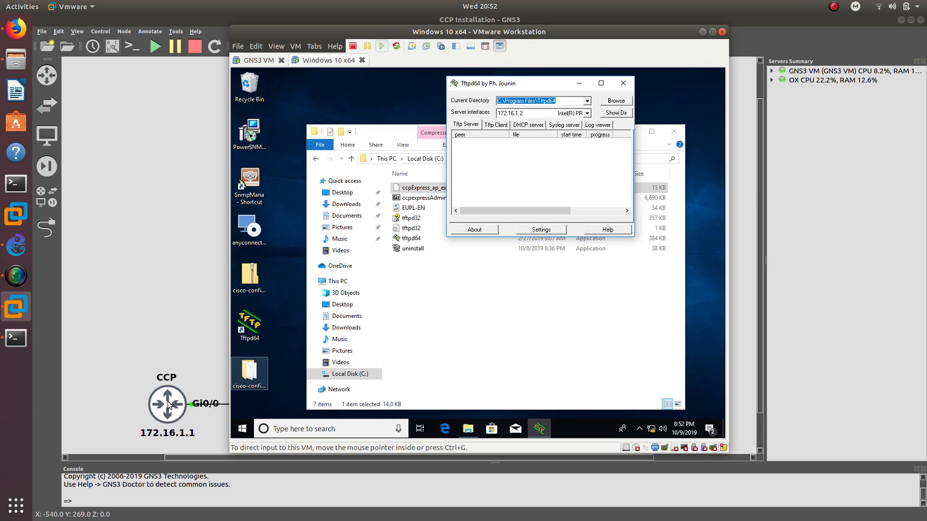
- Ping the router at 172.16.1.1 from a Windows Command Prompt, then close it
left_click(243, 428)
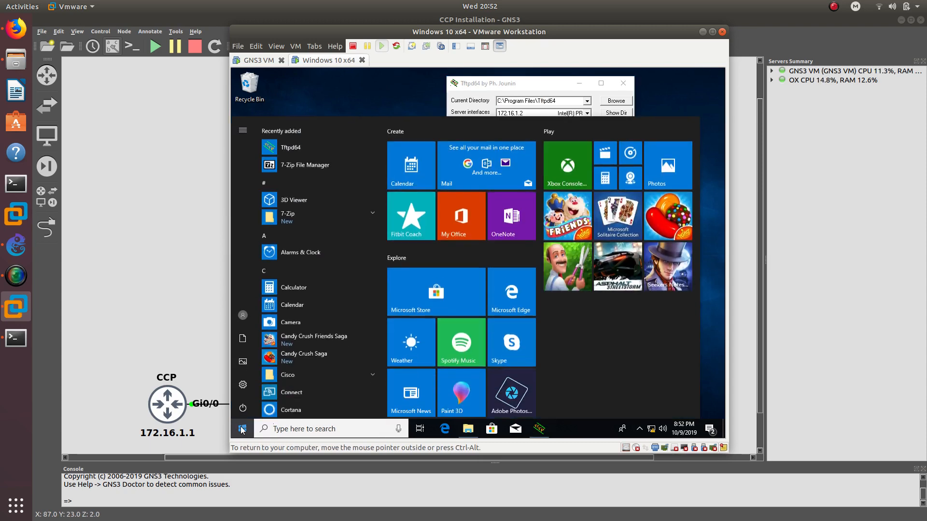
type("cmd")
key("Return")
type("pi")
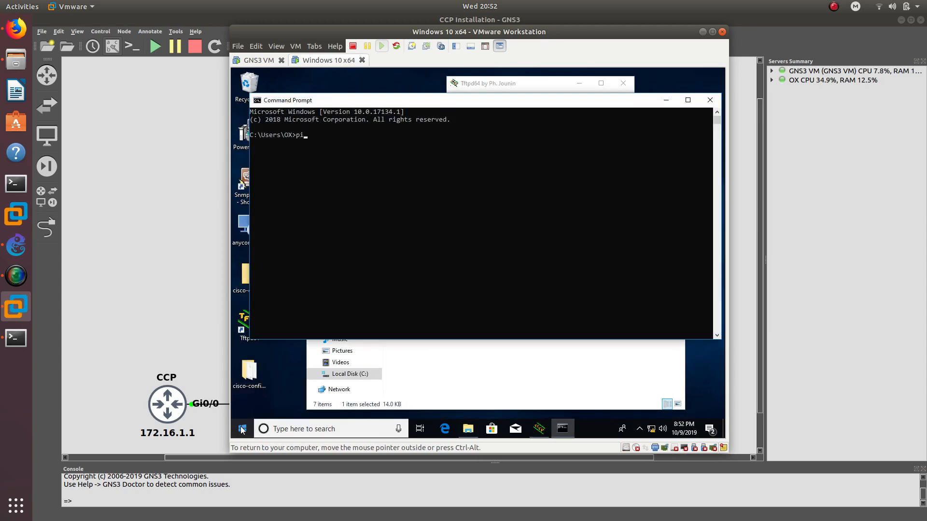
type("ng 172.16.1.1")
key("Return")
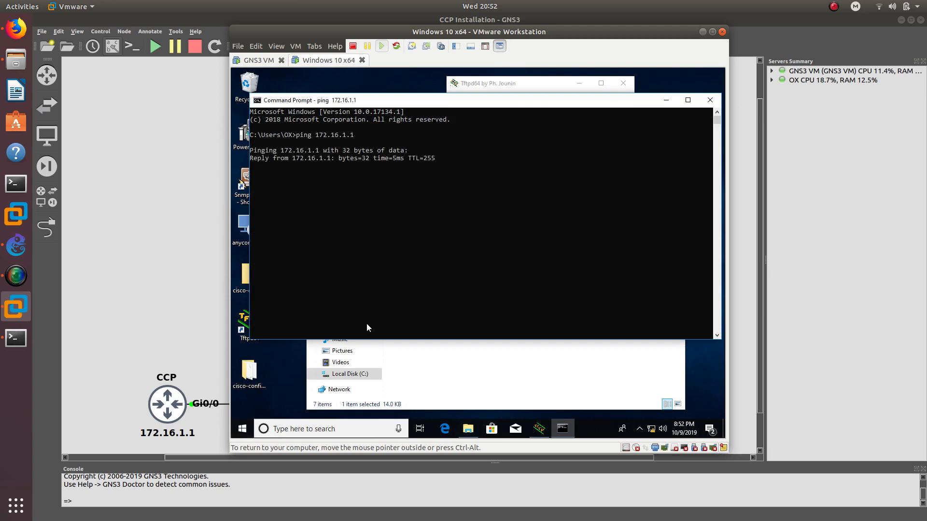
left_click(710, 100)
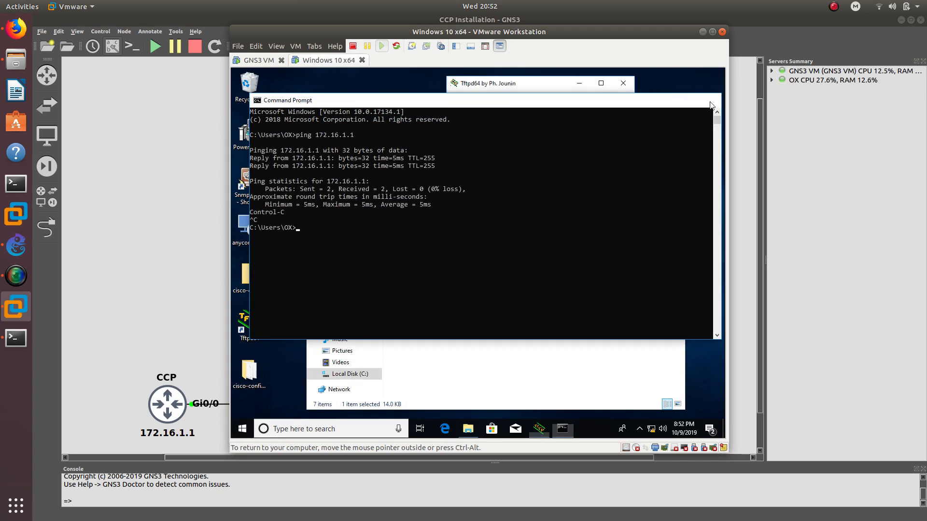
- Switch back to the router's CCP console window
left_click(461, 288)
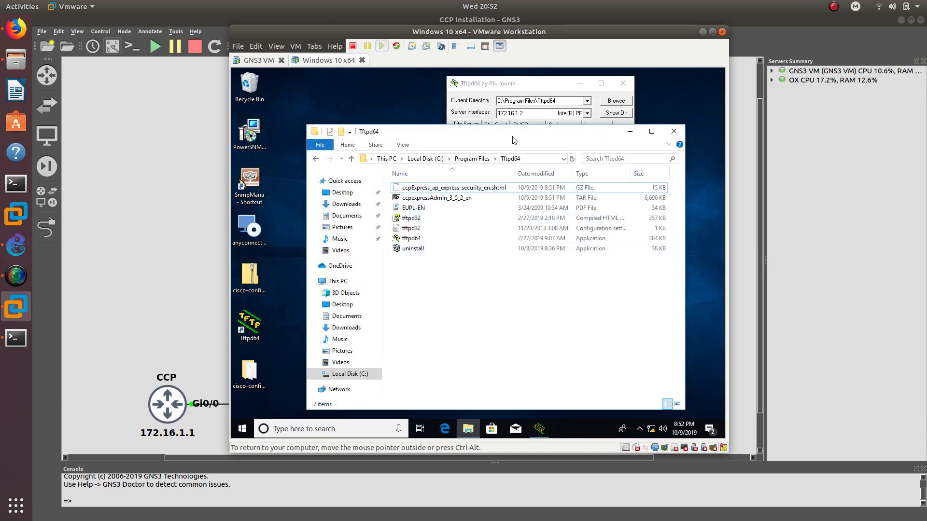
left_click(16, 338)
left_click_drag(370, 23, 471, 50)
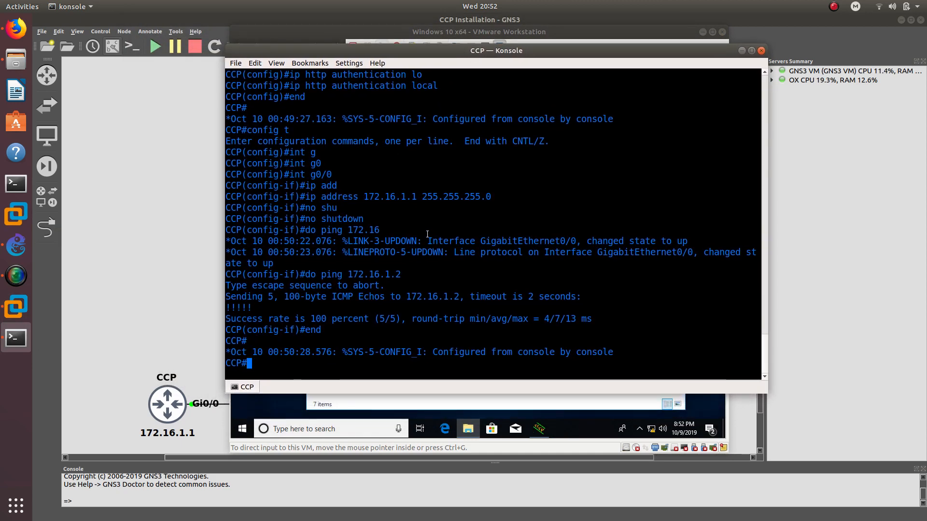
- Start 'copy tftp: flash:' on the router with 172.16.1.2 as the TFTP host
type("copo")
key("Tab")
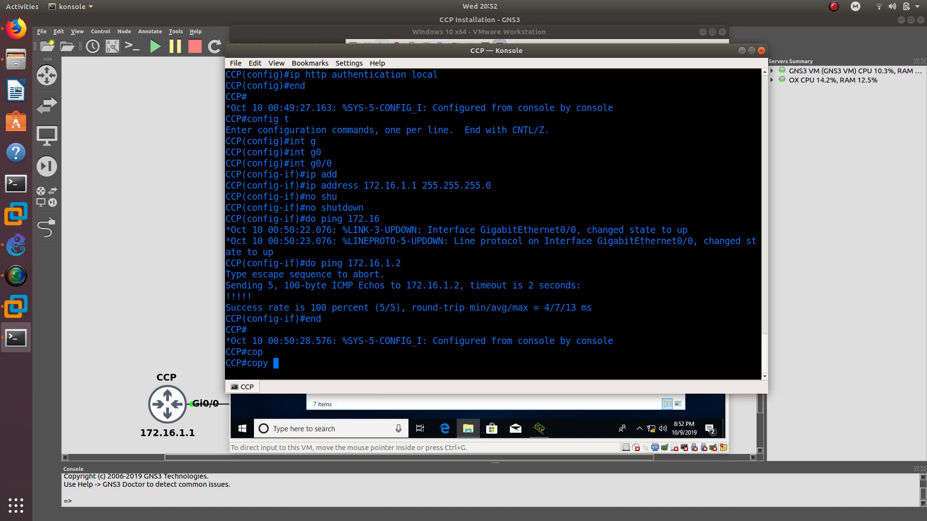
type("tft")
key("Tab")
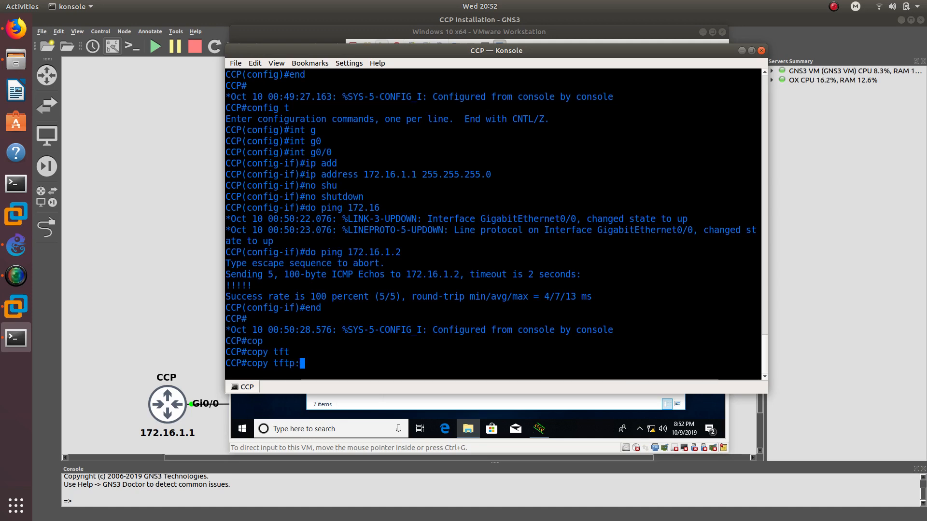
type("flash:")
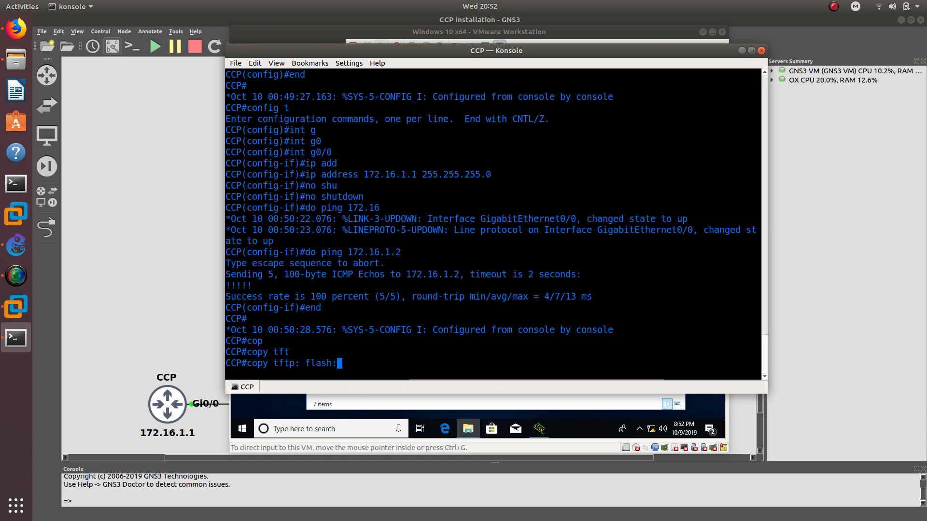
key("Return")
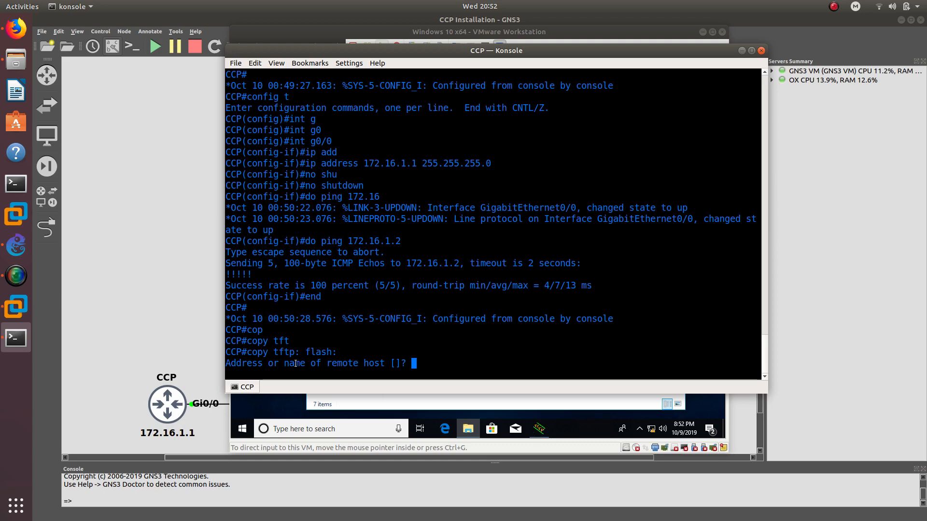
left_click(512, 32)
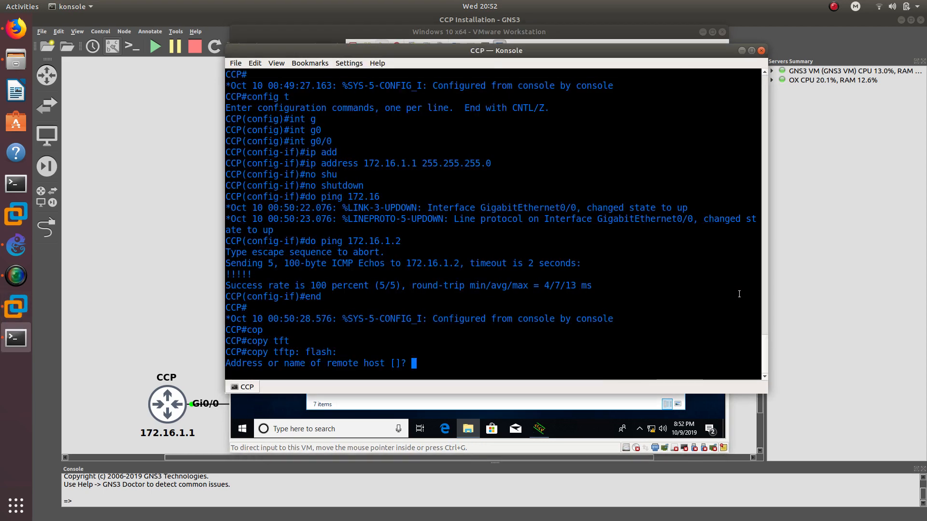
left_click(728, 271)
type("172.16.1.2")
key("Return")
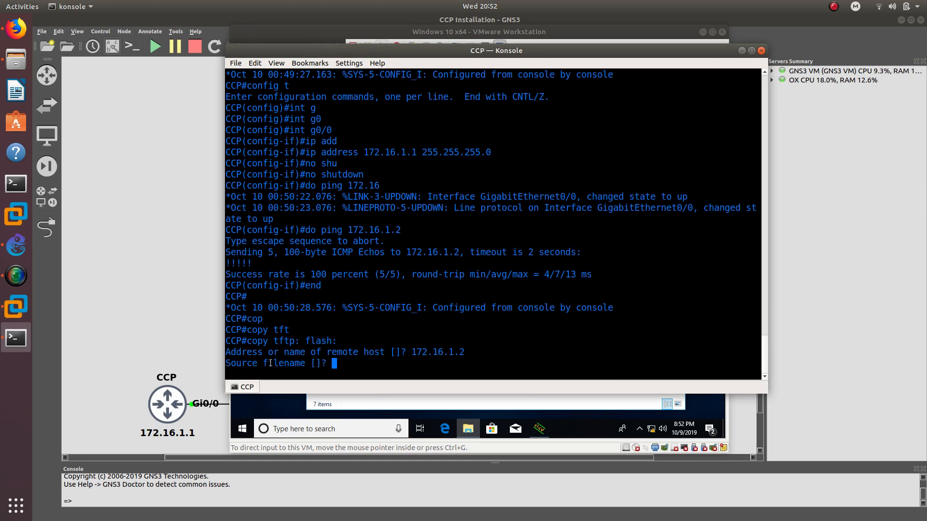
- Copy the ccpExpress_ap_express-security_en.shtml file name from the VM's Tftpd64 folder
left_click(637, 36)
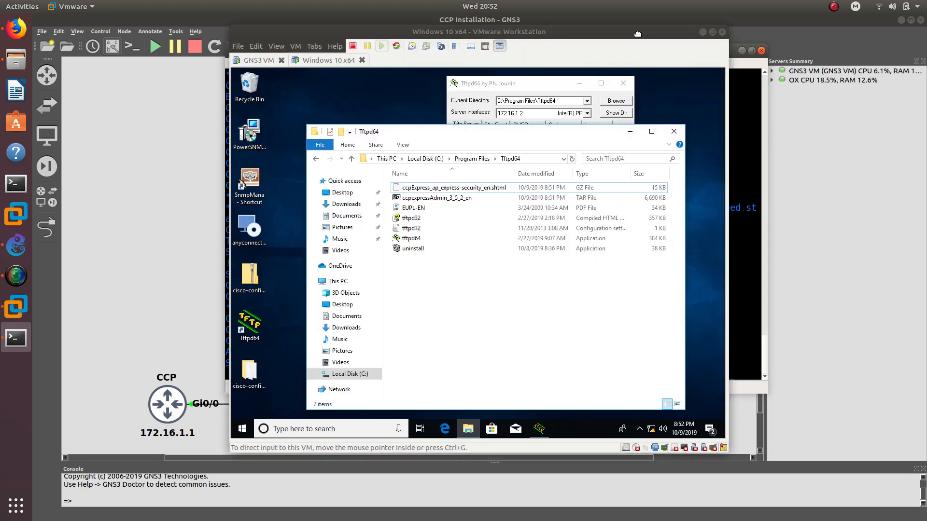
left_click(468, 187)
left_click(469, 188)
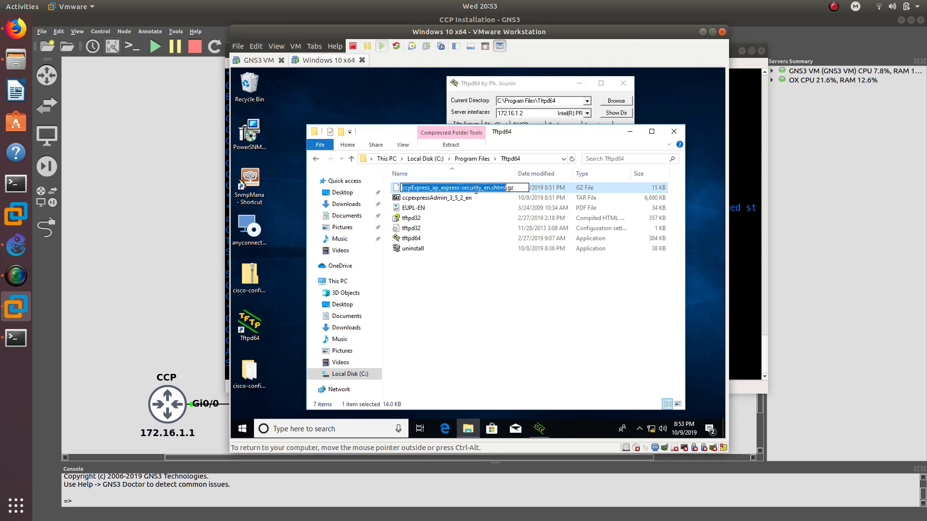
left_click(483, 359)
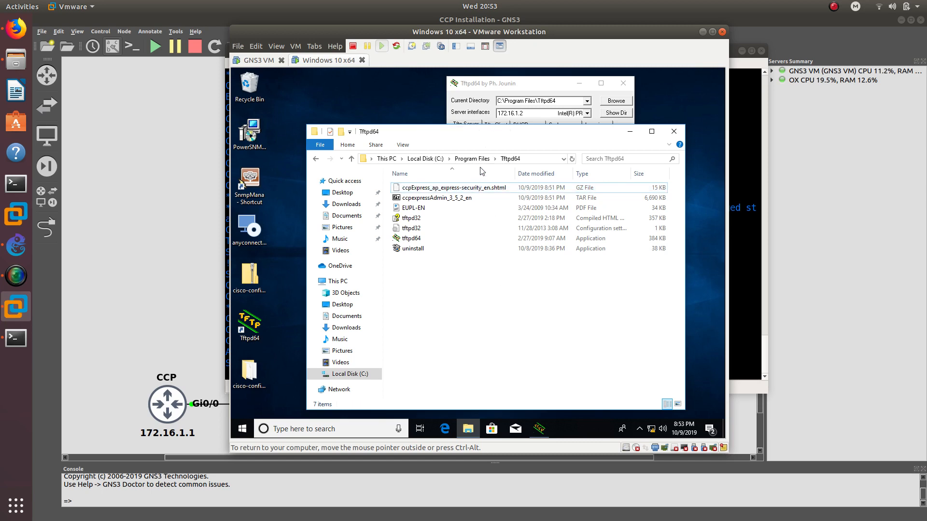
- Paste the file name as source and keep the default destination to finish the copy
left_click(745, 99)
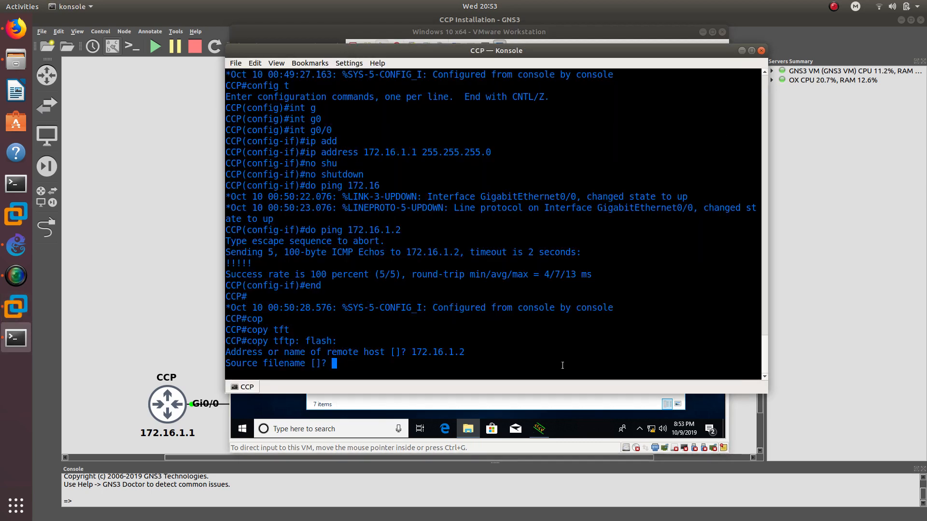
right_click(427, 357)
left_click(443, 367)
key("Return")
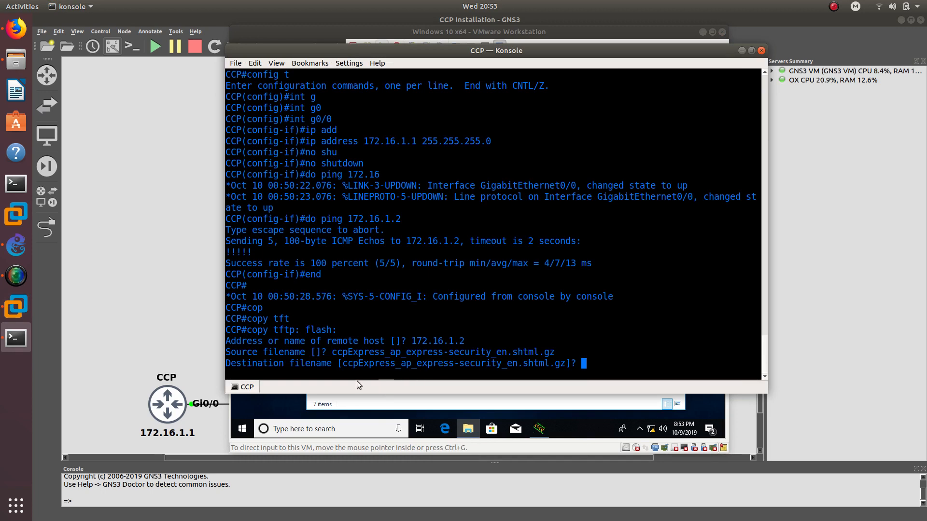
key("Return")
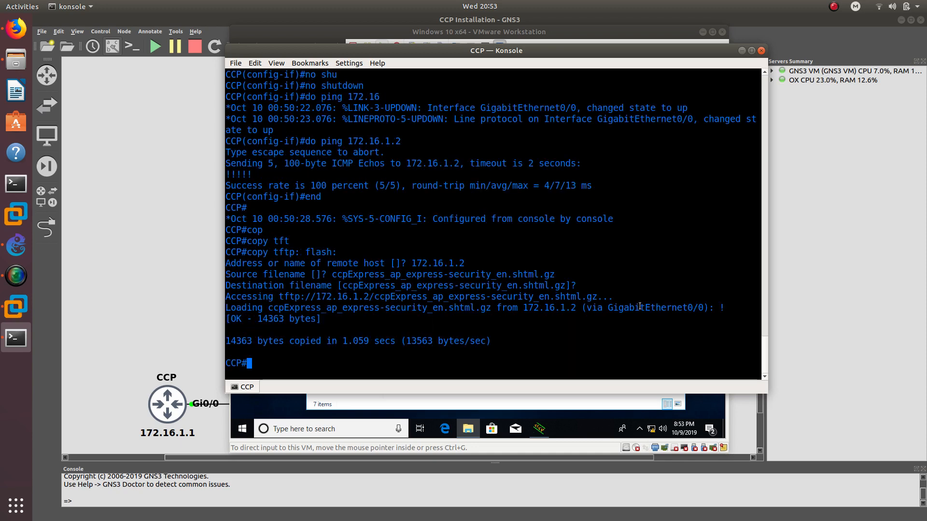
left_click_drag(589, 308, 680, 308)
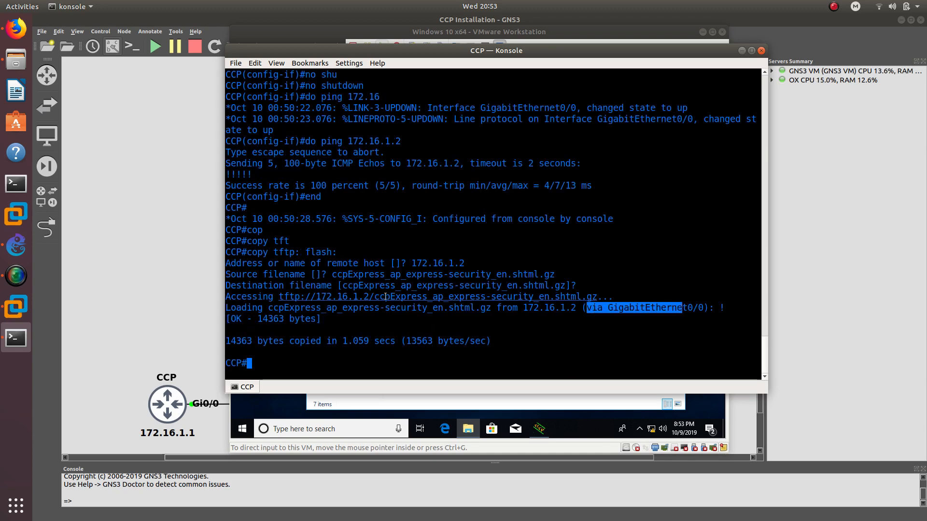
left_click_drag(270, 308, 489, 306)
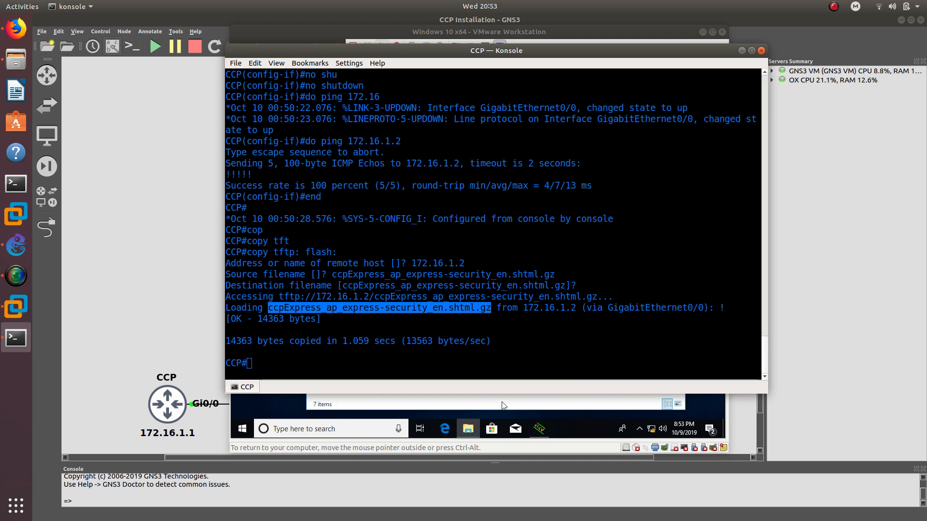
- Copy the ccpexpressAdmin_3_5_2_en archive name in the VM, then go back to the router console
left_click(573, 33)
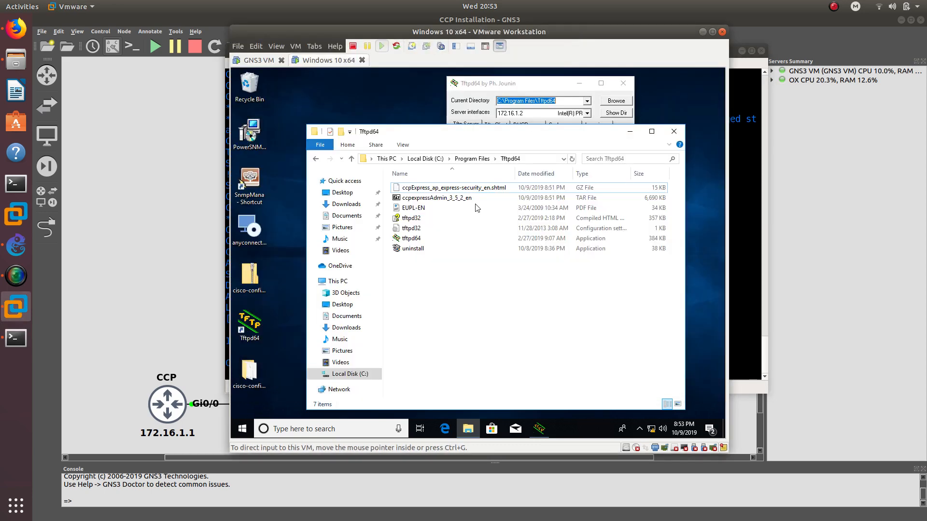
left_click(464, 199)
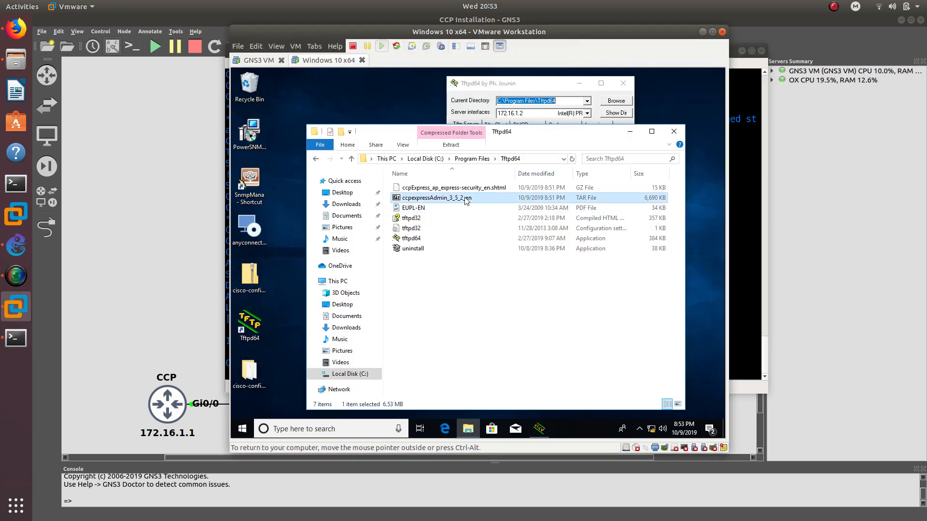
left_click(465, 198)
key("ctrl+c")
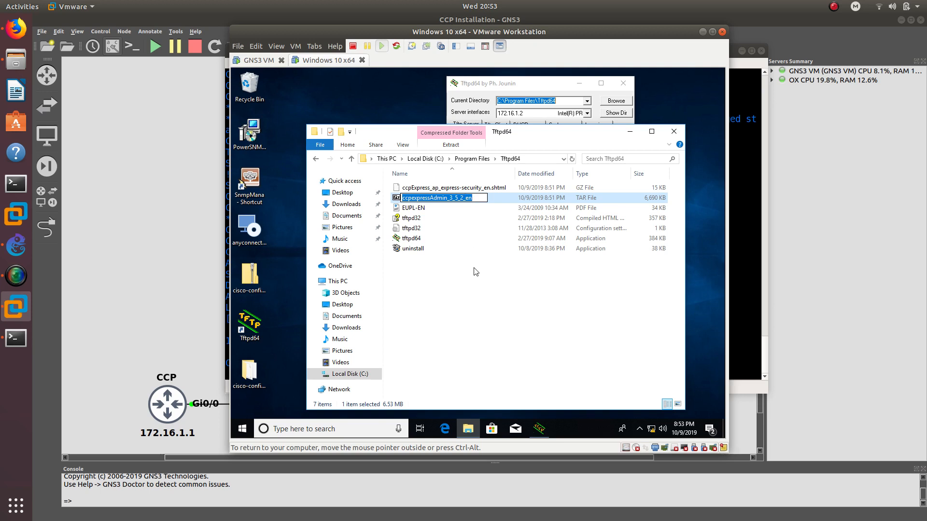
left_click(499, 276)
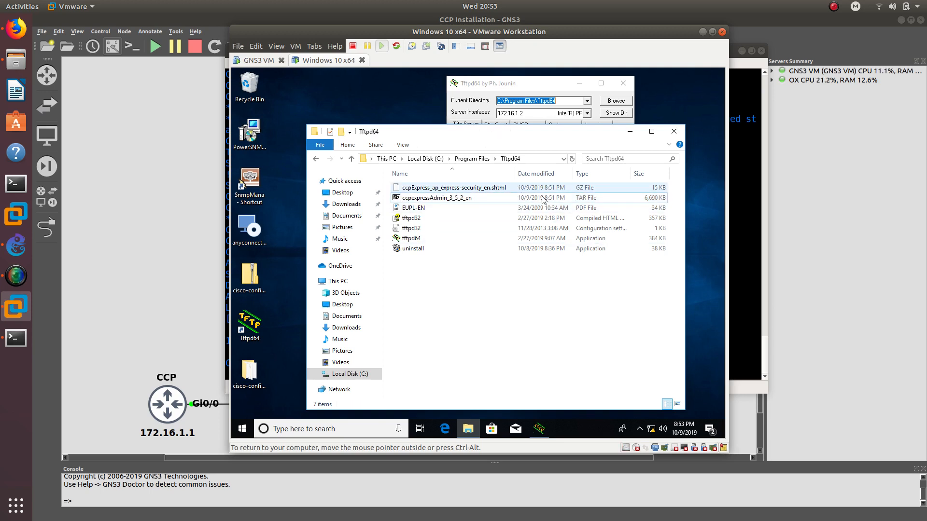
left_click(746, 285)
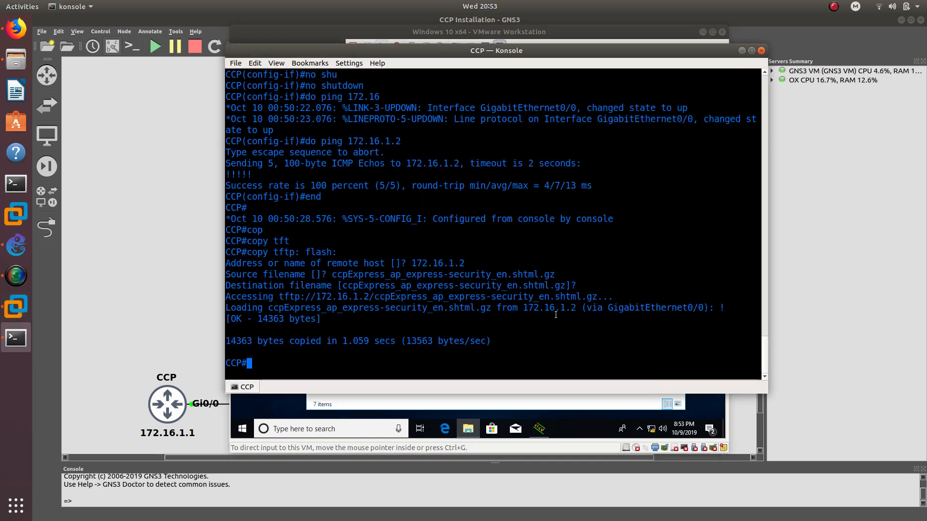
- Rerun 'copy tftp: flash:' from host 172.16.1.2 with source ccpexpressAdmin_3_5_2_en.tar and the default destination
type("172.16.1.2")
key("Up")
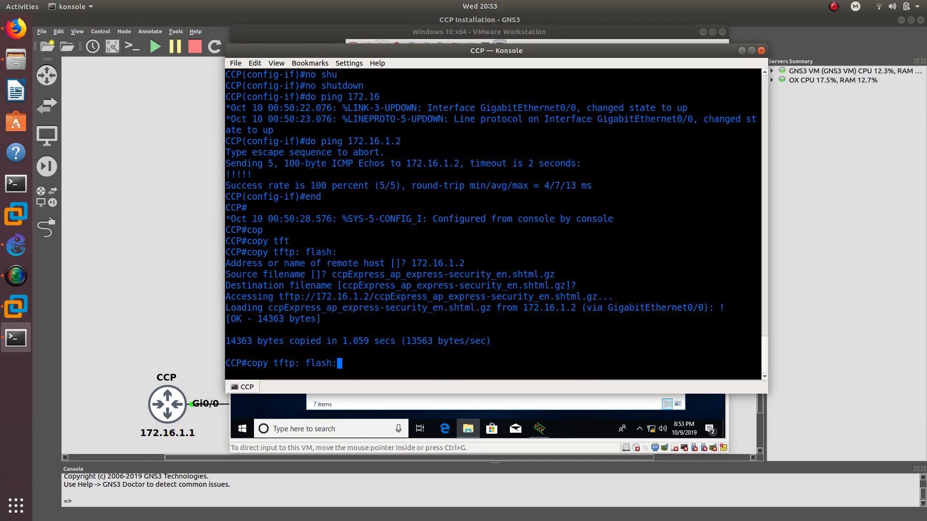
key("Return")
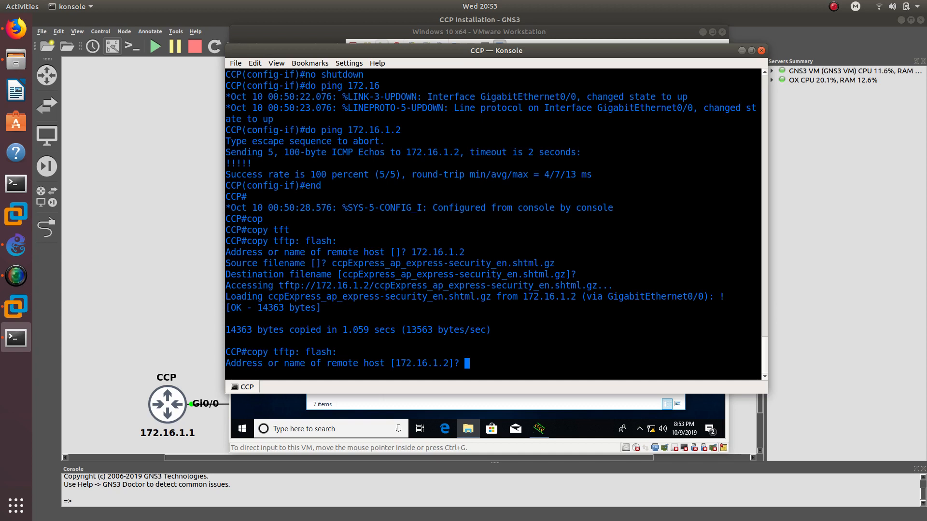
key("Return")
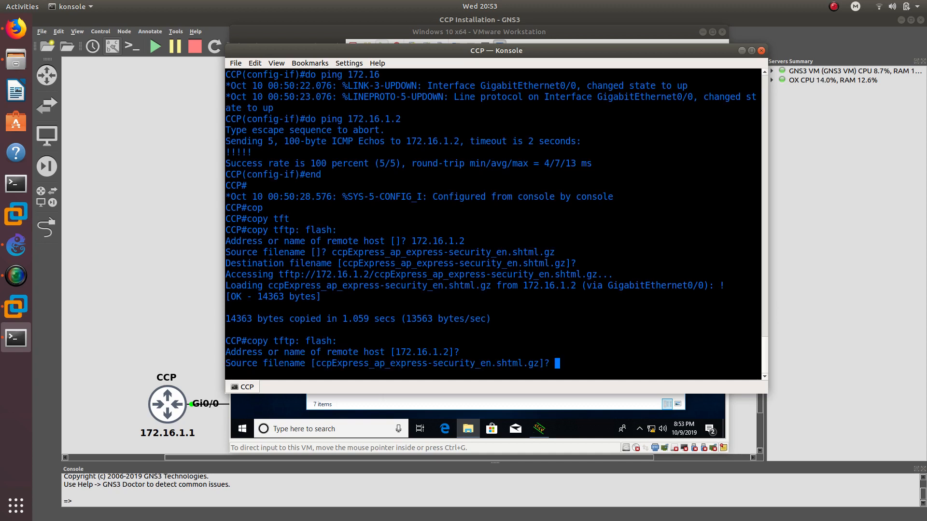
right_click(599, 353)
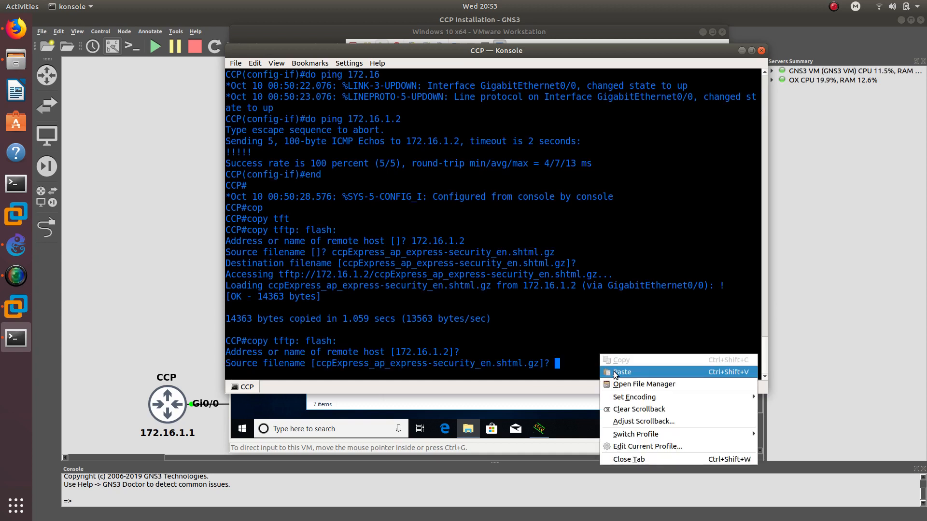
left_click(613, 369)
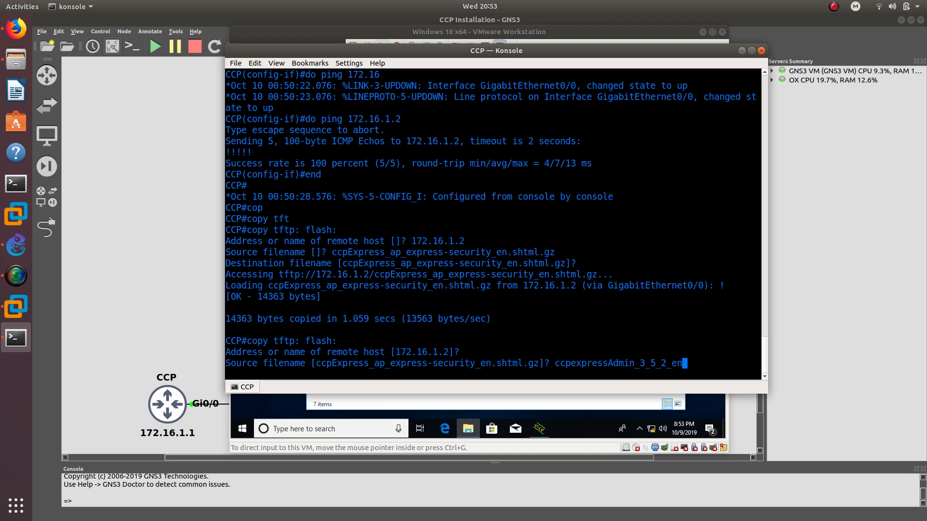
type(".tar")
key("Return")
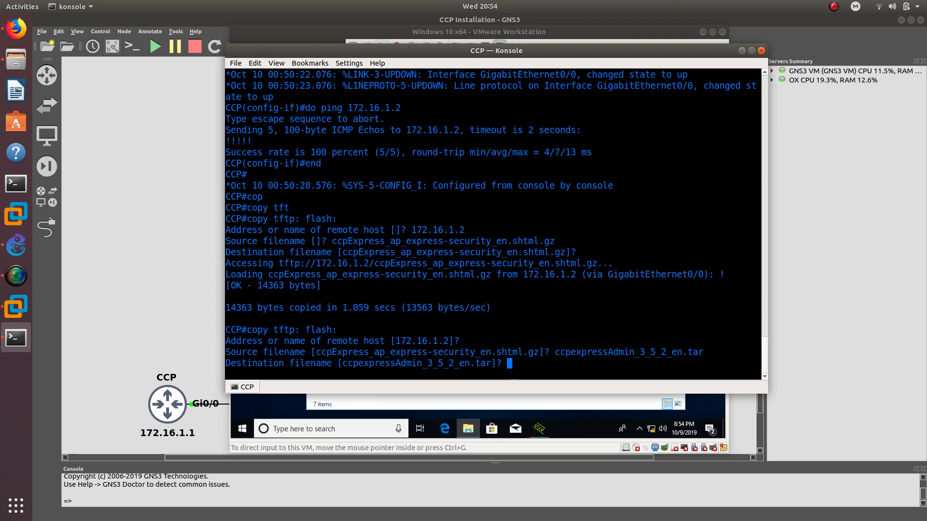
key("Return")
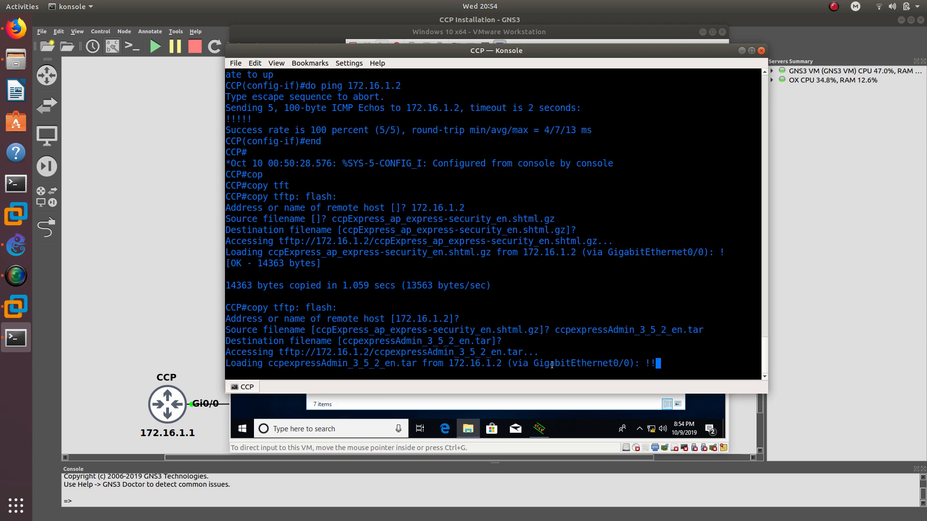
- Minimize the VM's Explorer window and move the Tftpd64 progress box aside to watch the transfer
left_click(639, 31)
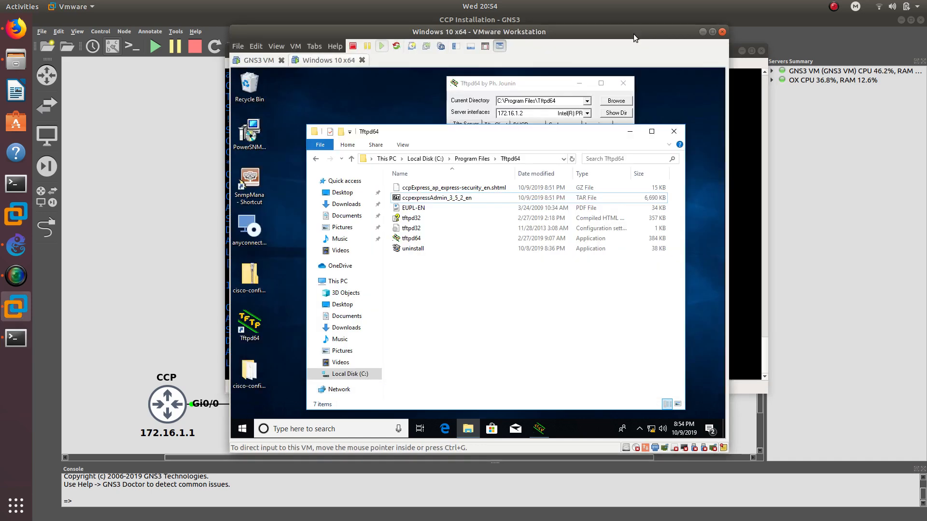
left_click(630, 131)
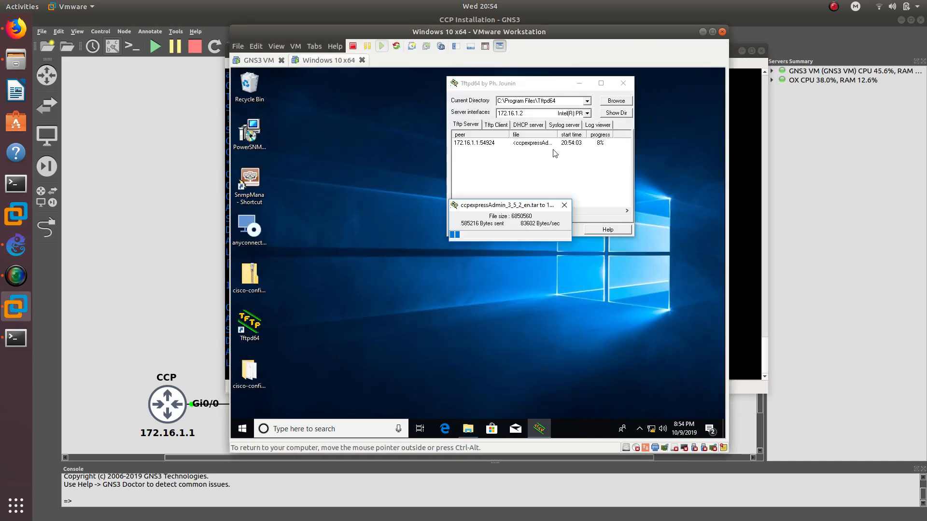
left_click_drag(490, 209, 364, 86)
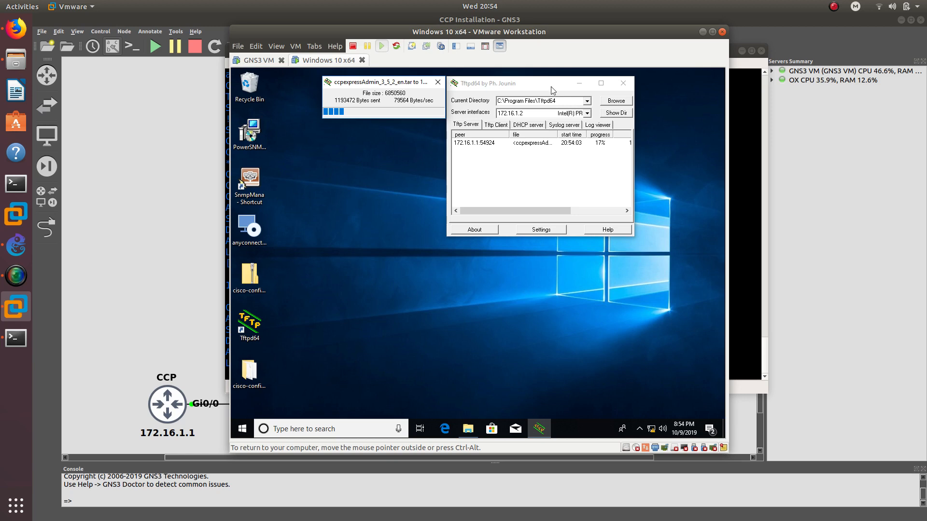
left_click(742, 93)
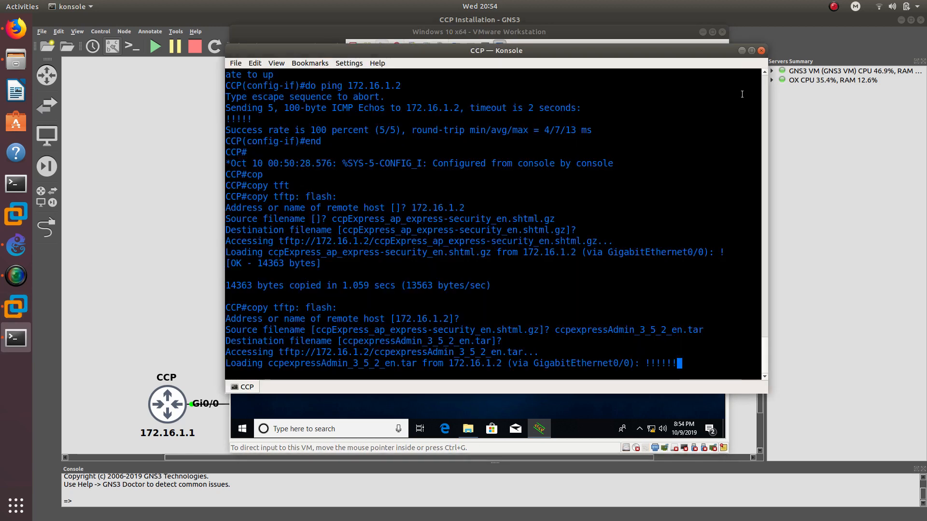
- Watch Tftpd64 until the ccpexpressAdmin_3_5_2_en.tar transfer reaches 100%, then return to the router console
left_click(679, 30)
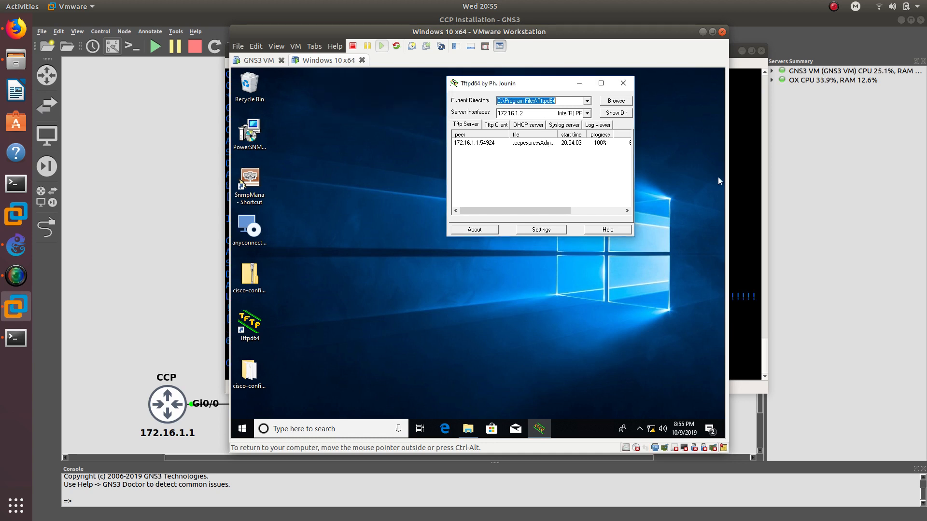
left_click(745, 153)
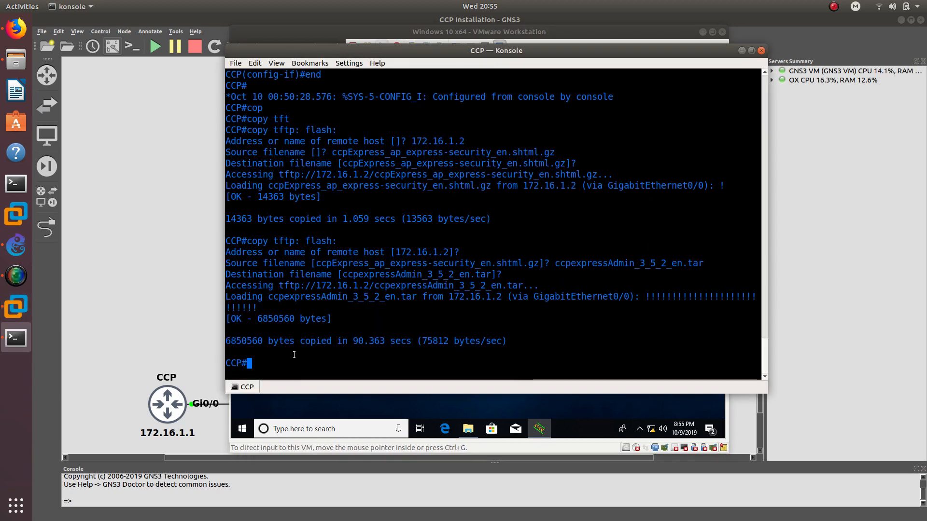
- Run 'archive tar /xtract ccpexpressAdmin_3_5_2_en.tar flash:' to unpack the archive into flash
type("arch")
key("Tab")
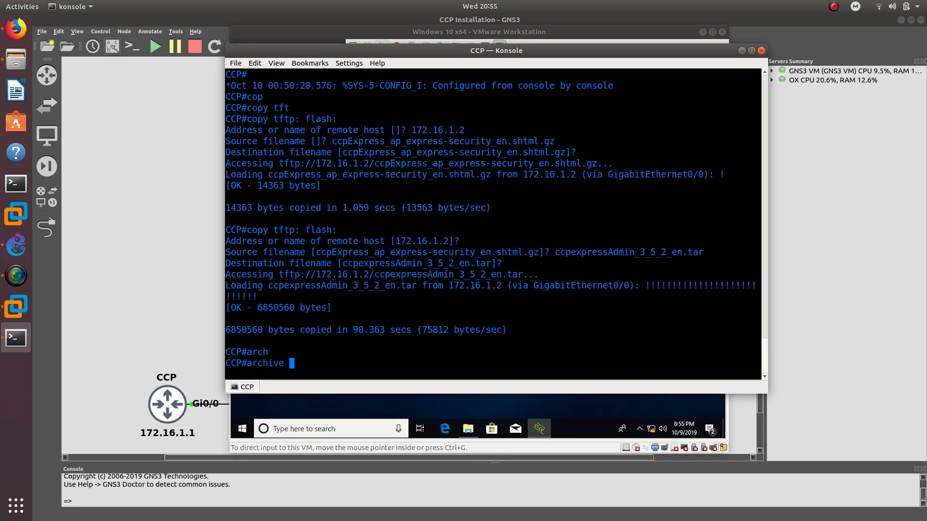
type("?")
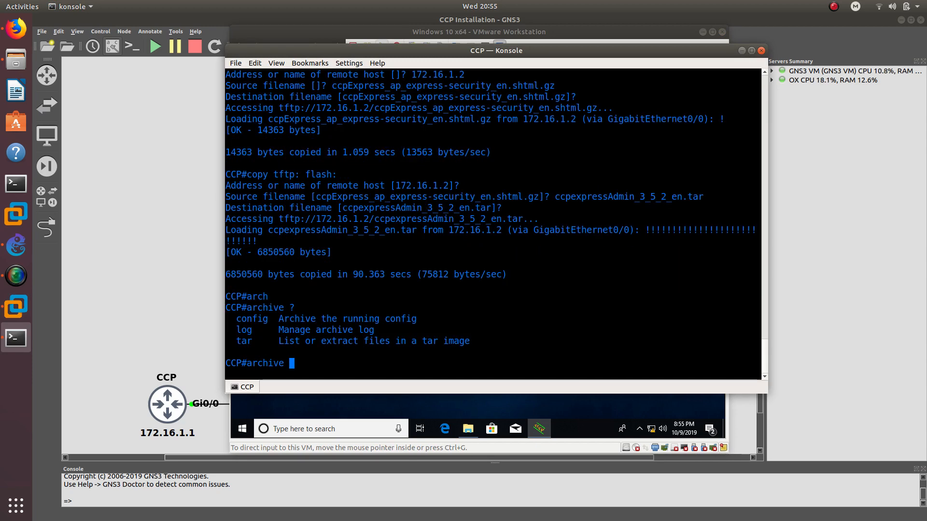
type("t")
key("Tab")
type("?")
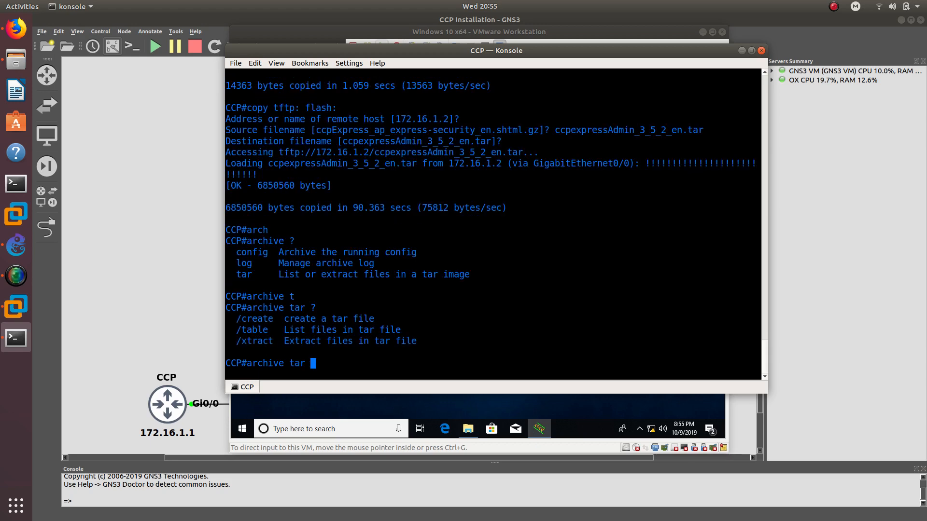
type("/xt")
key("Tab")
type("?")
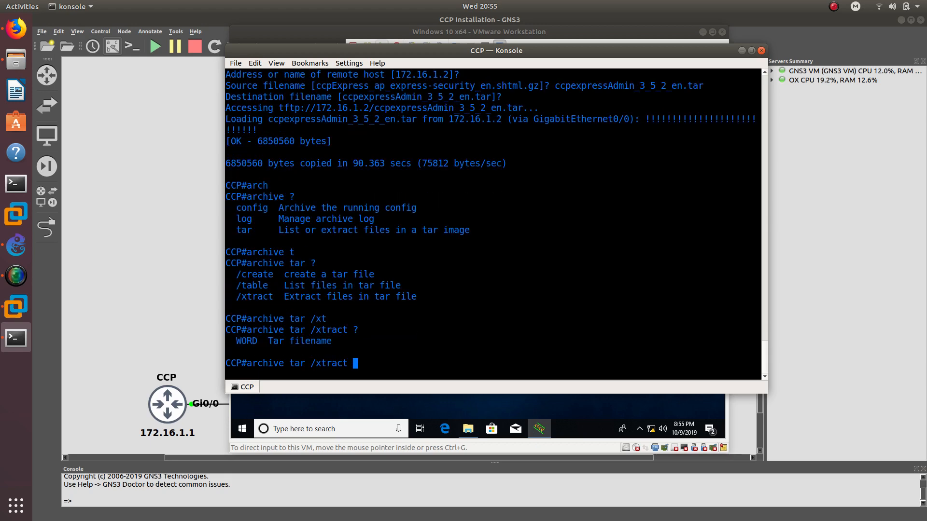
right_click(377, 357)
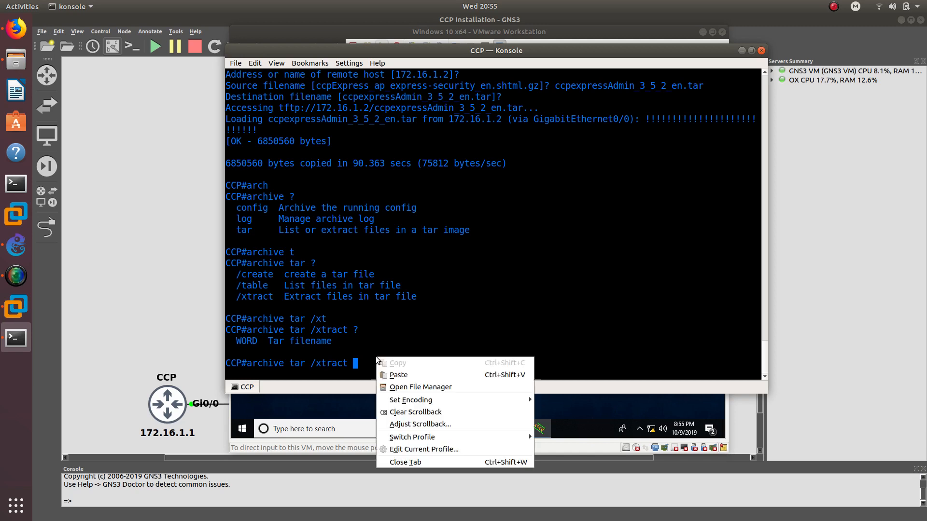
left_click(390, 376)
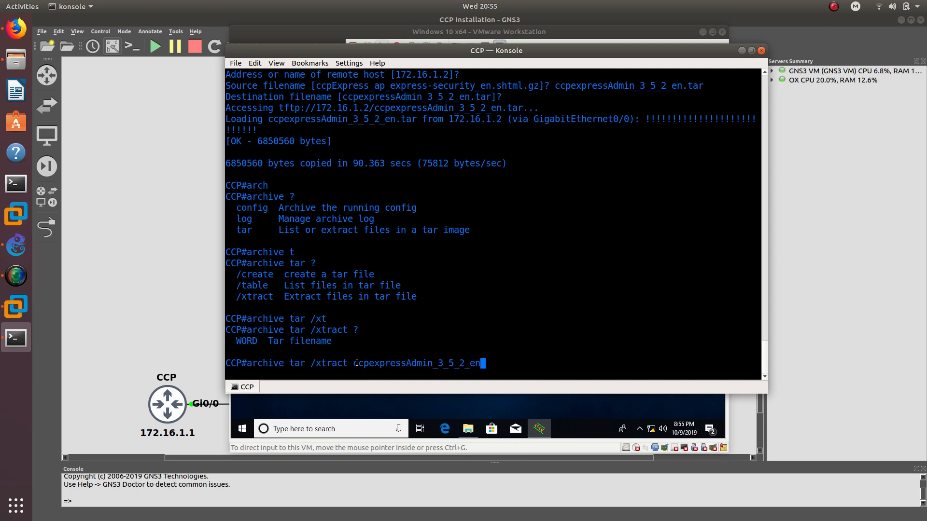
type(".tar ?")
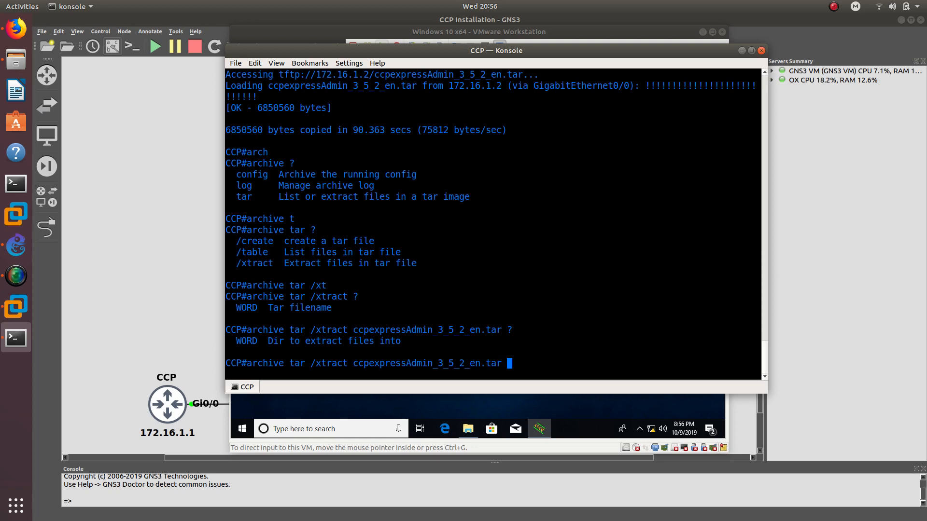
type("flash:?")
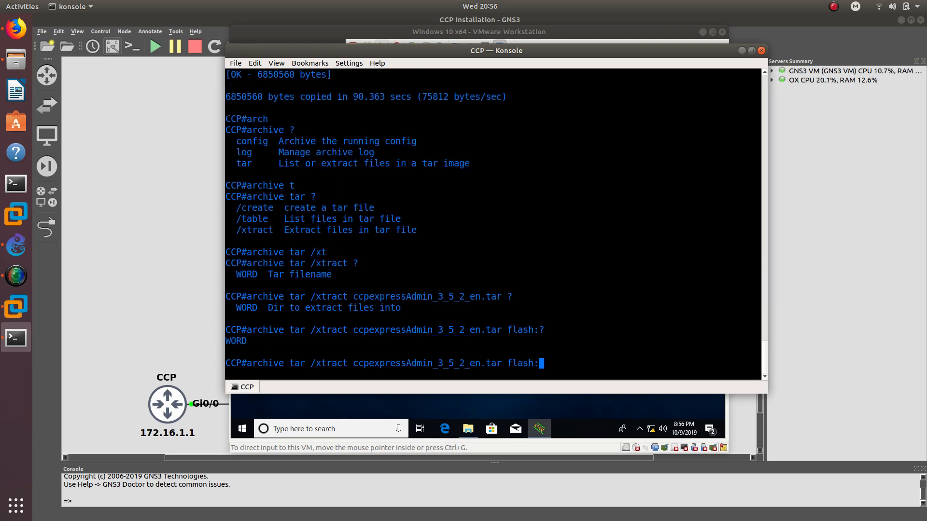
key("Return")
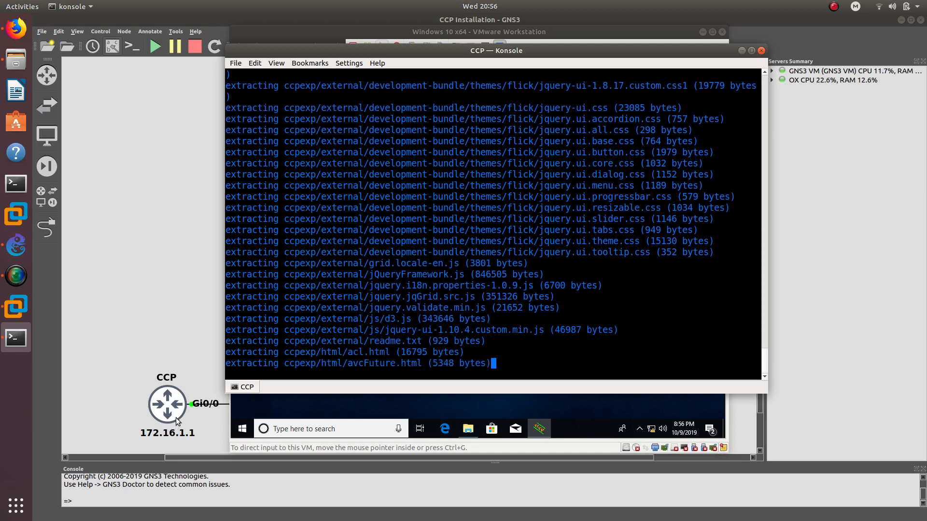
- Review the finished extraction output, then minimize the router console to show the GNS3 topology
left_click(834, 6)
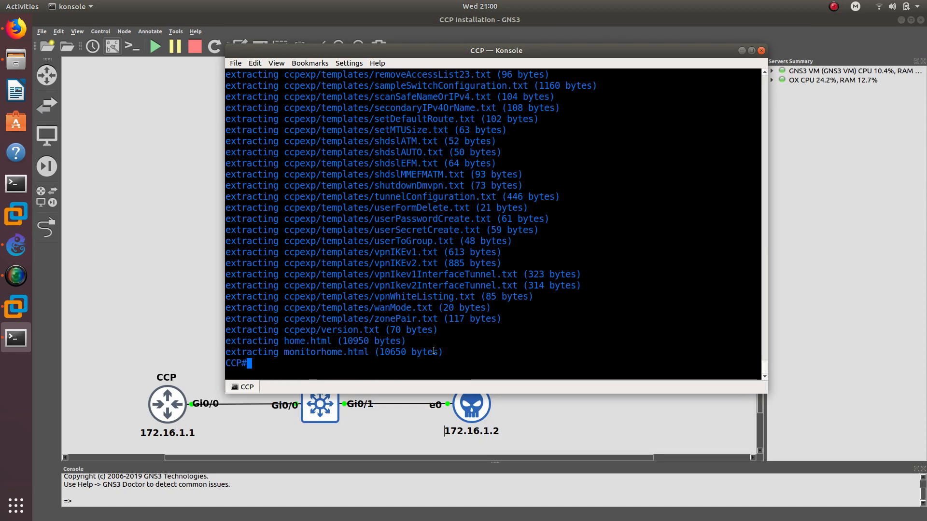
left_click_drag(454, 352, 262, 263)
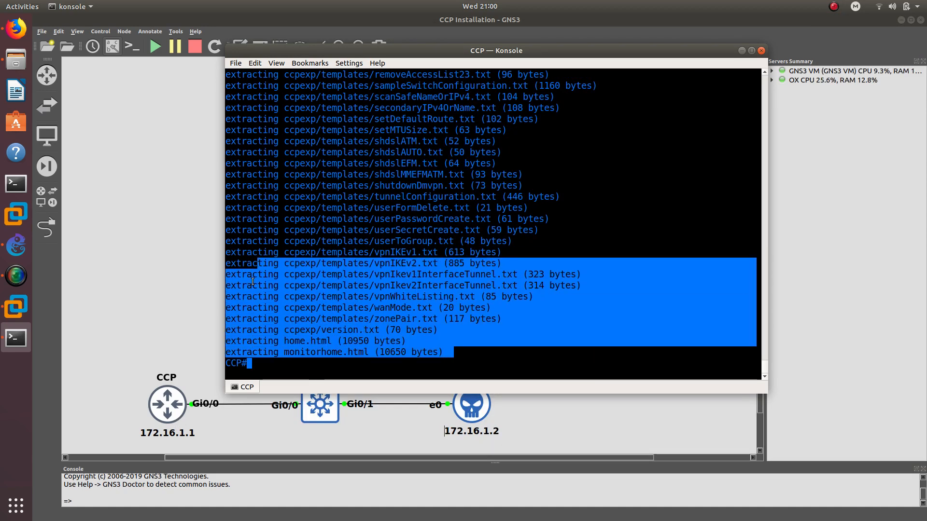
double_click(252, 284)
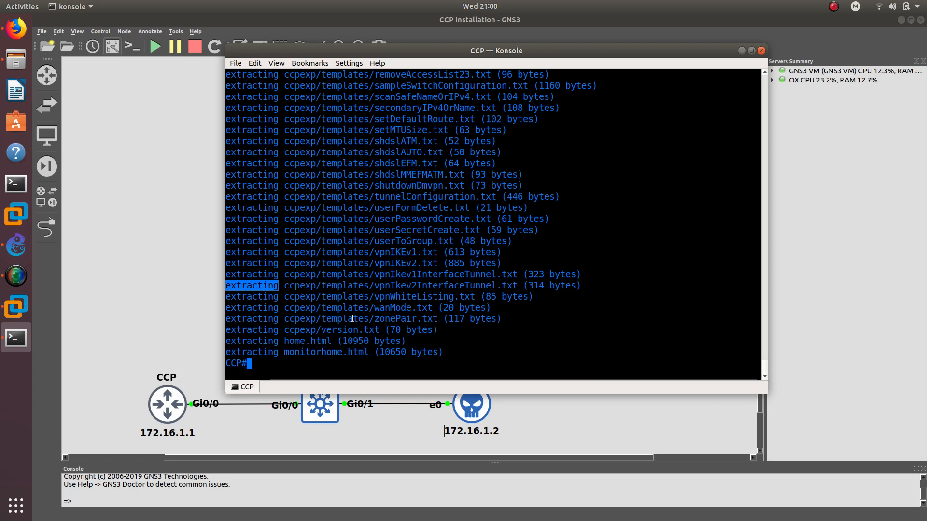
left_click(293, 365)
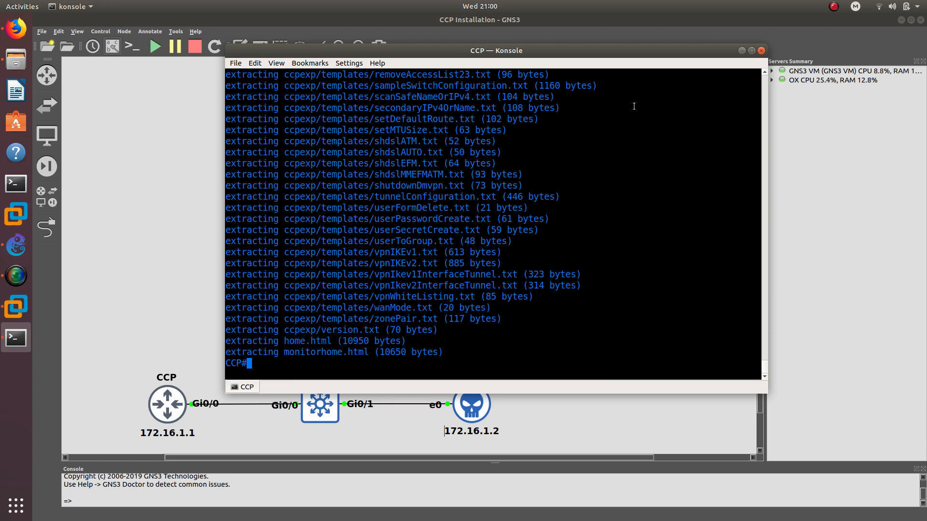
left_click(742, 51)
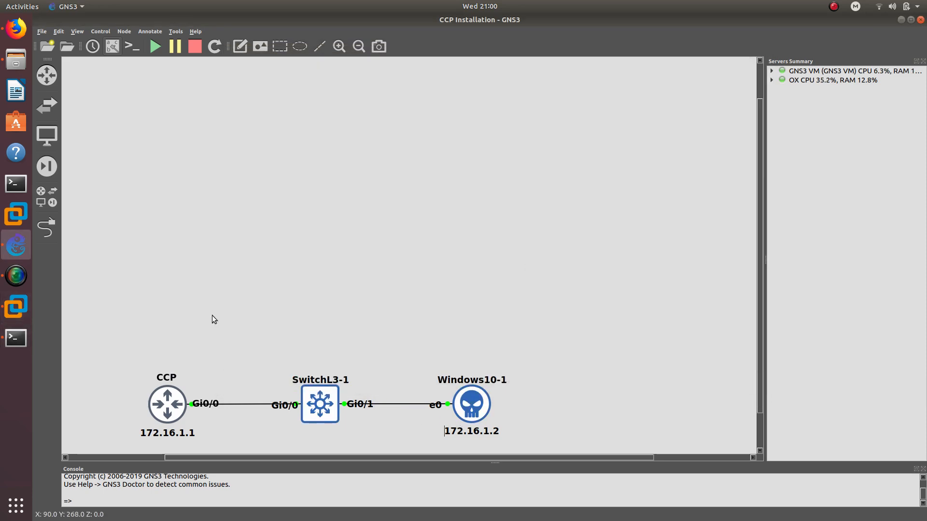
- Close Tftpd64 in the VM and browse to the router at 172.16.1.1 in Edge
left_click(16, 307)
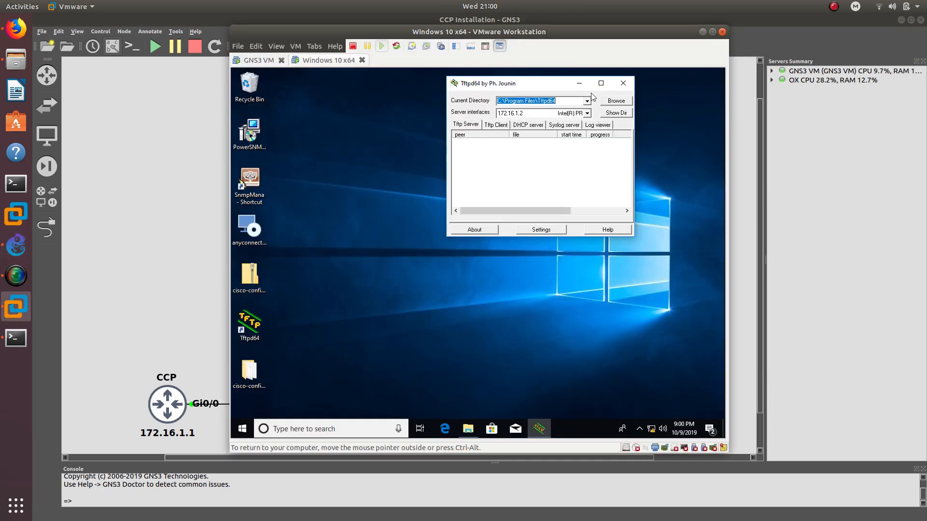
key("alt+F4")
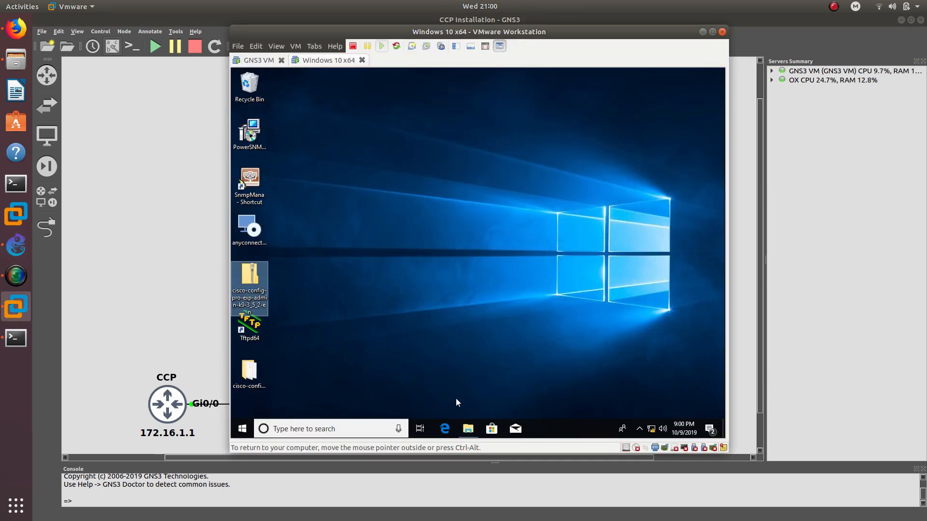
left_click(445, 428)
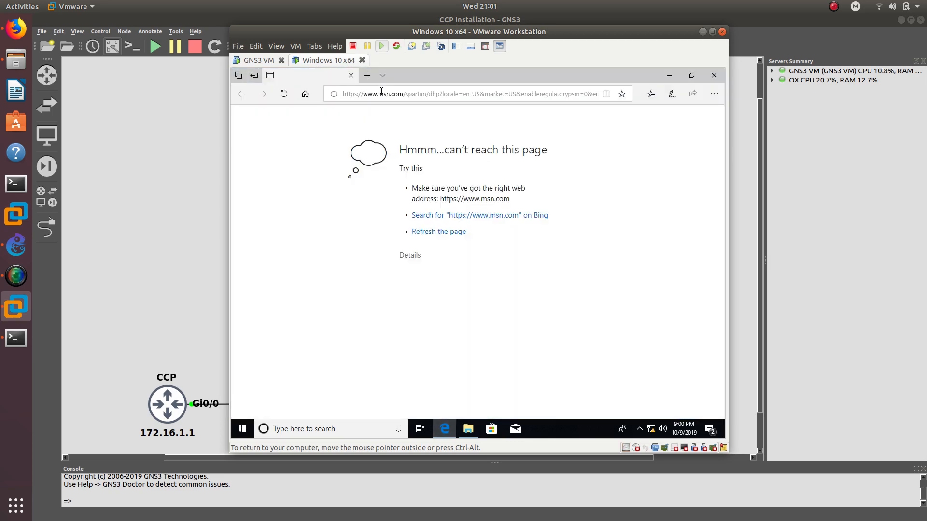
left_click(381, 92)
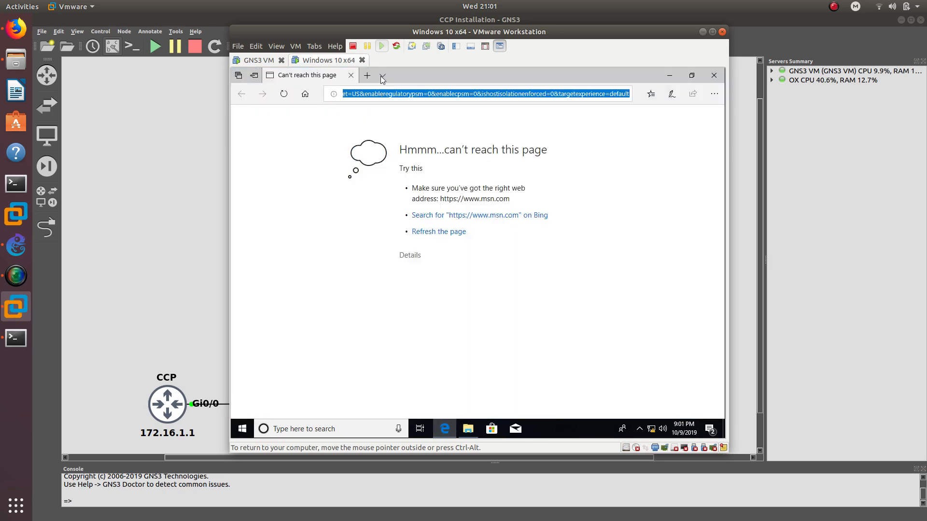
left_click_drag(394, 30, 457, 27)
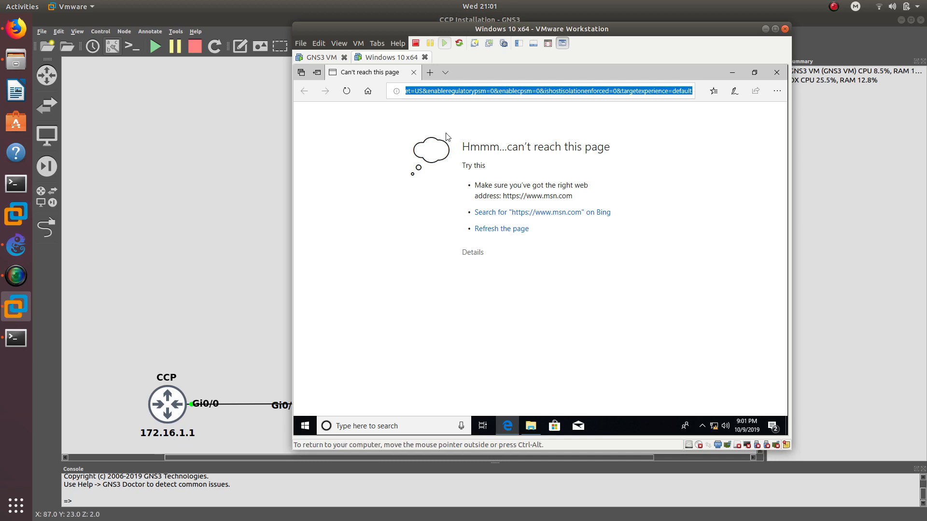
type("172.16.1.1")
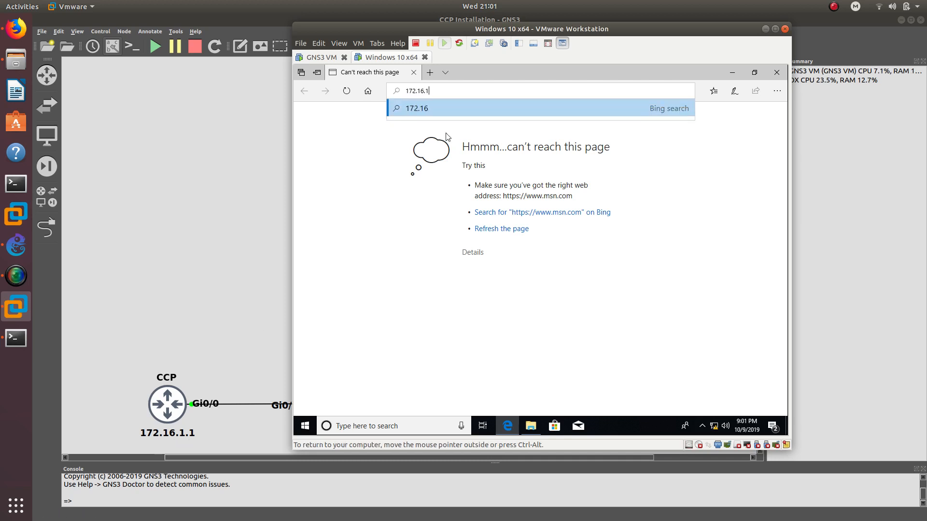
key("Return")
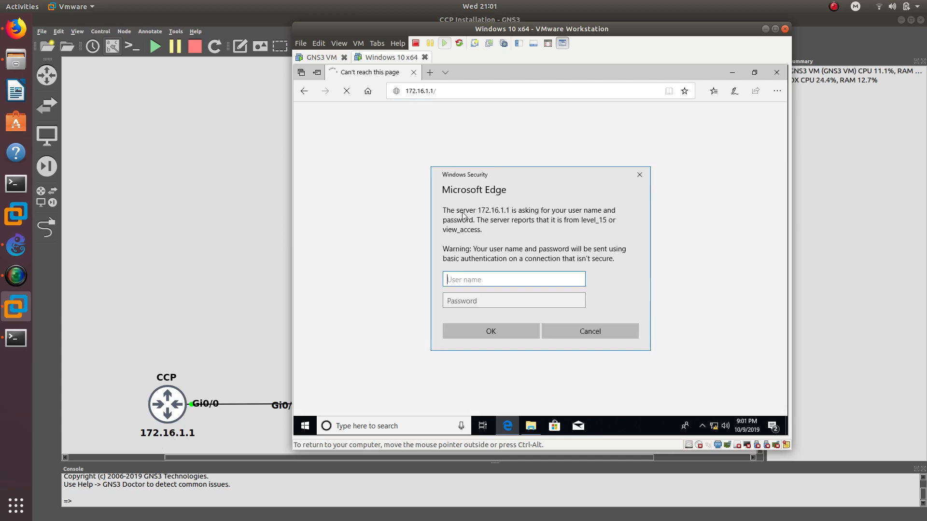
- Enter the router's login user name and password and submit them
left_click_drag(467, 181, 454, 145)
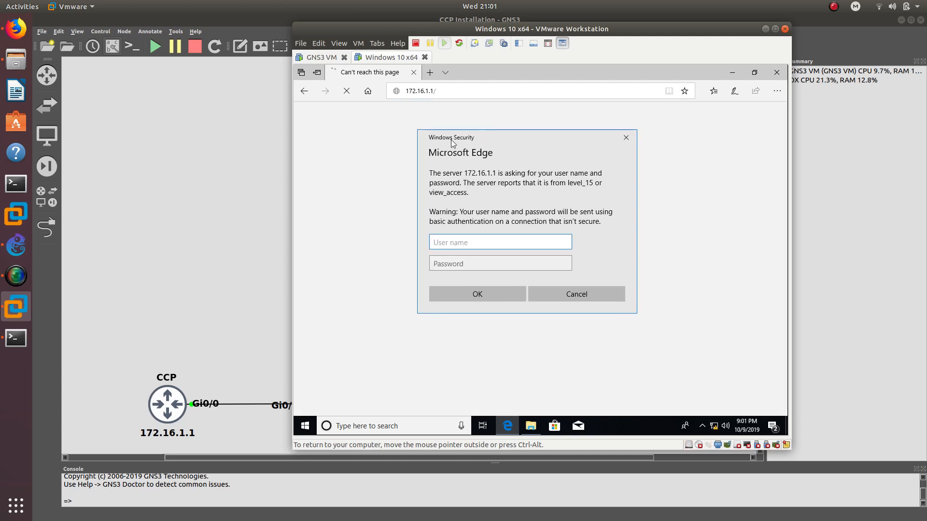
left_click(472, 242)
type("oscar")
key("Tab")
type("cisco123")
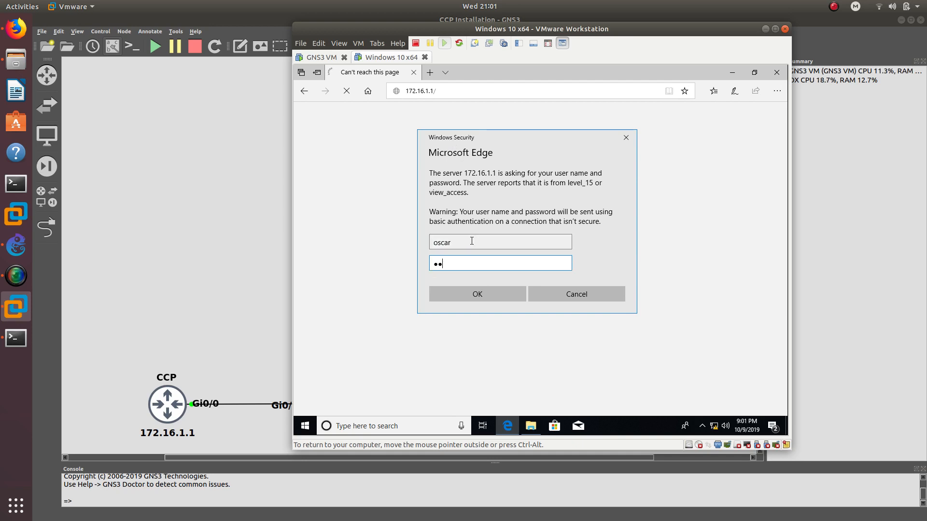
key("Return")
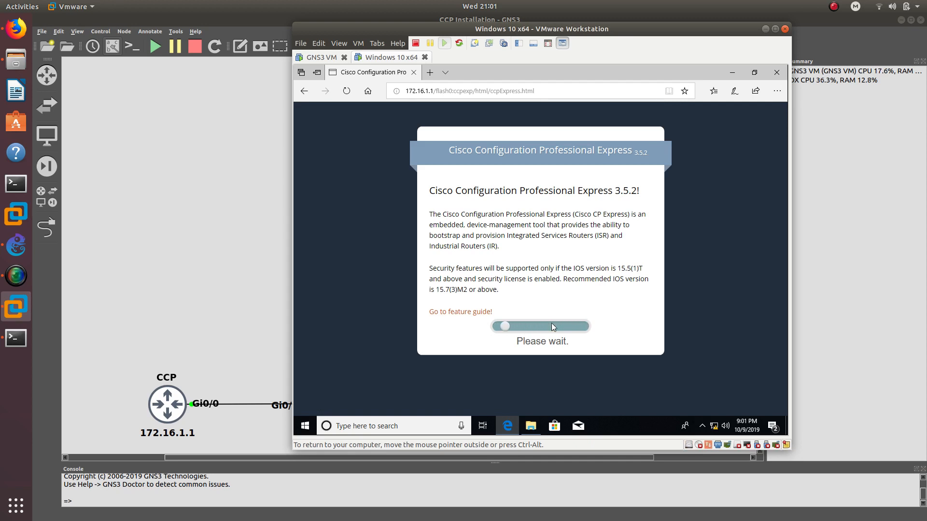
left_click(729, 76)
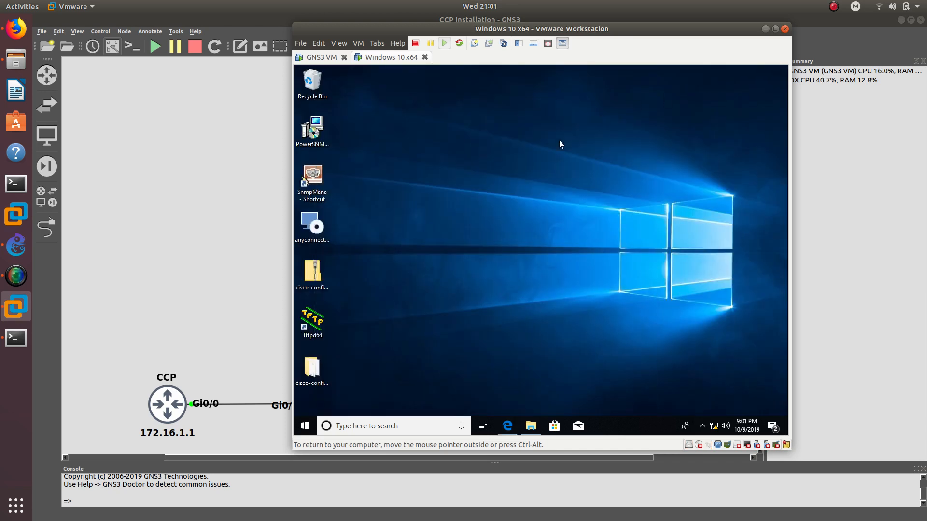
left_click(311, 321)
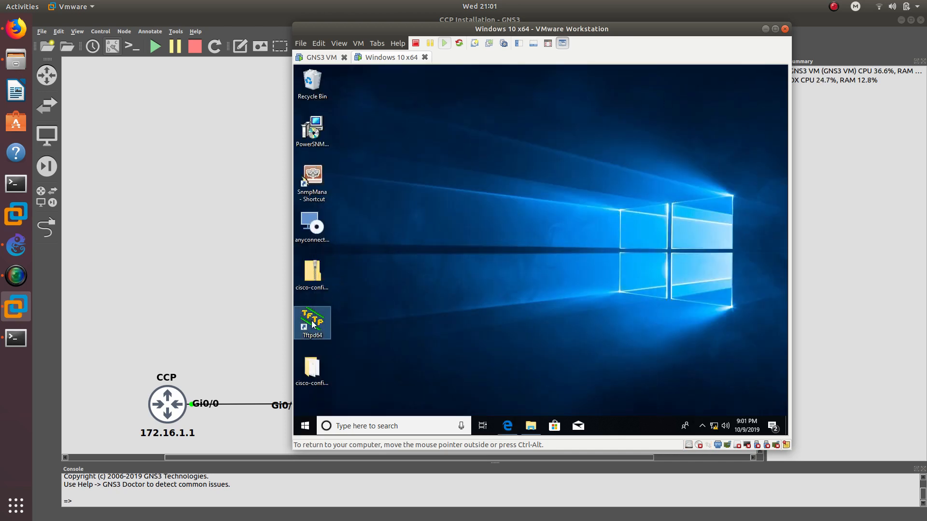
left_click(315, 285)
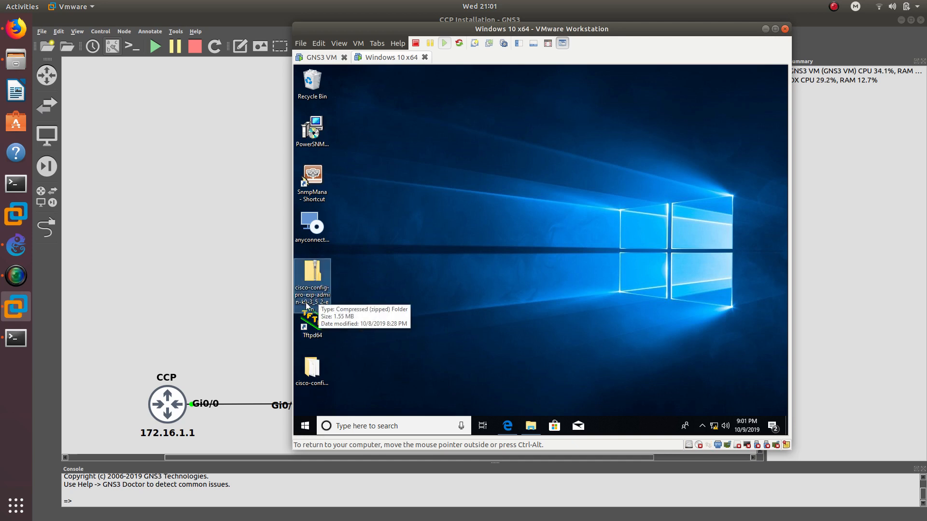
left_click(375, 279)
left_click_drag(374, 276, 301, 259)
left_click(507, 425)
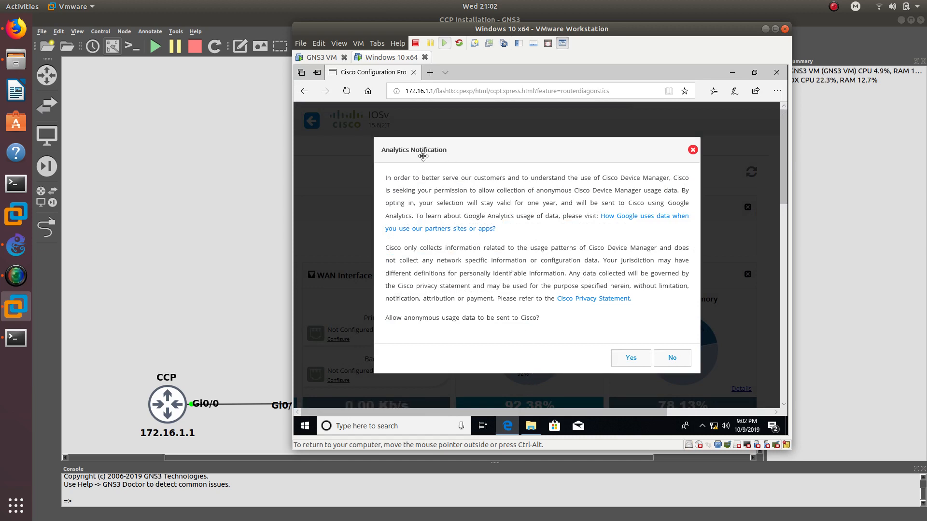
- Accept the Analytics Notification with Yes and scroll around the CCP Express dashboard
left_click(629, 358)
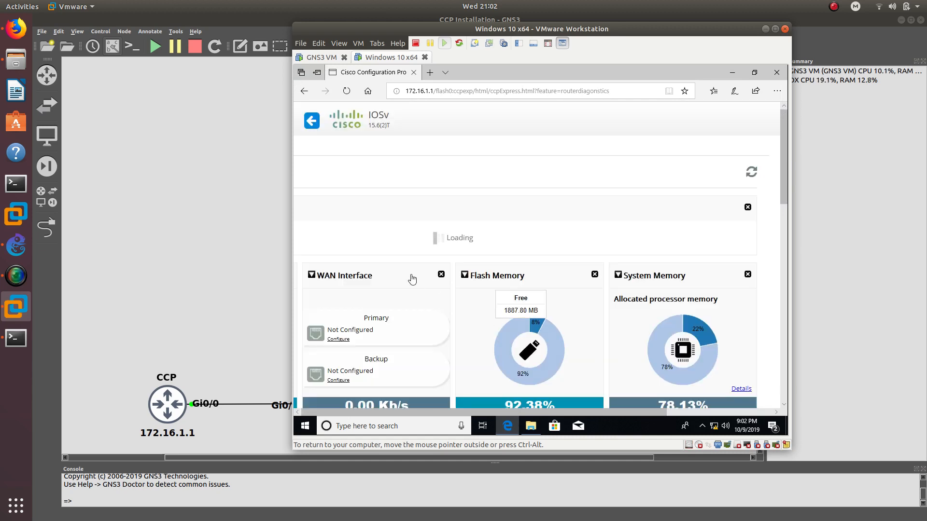
scroll(401, 275, "down", 4)
scroll(402, 276, "up", 3)
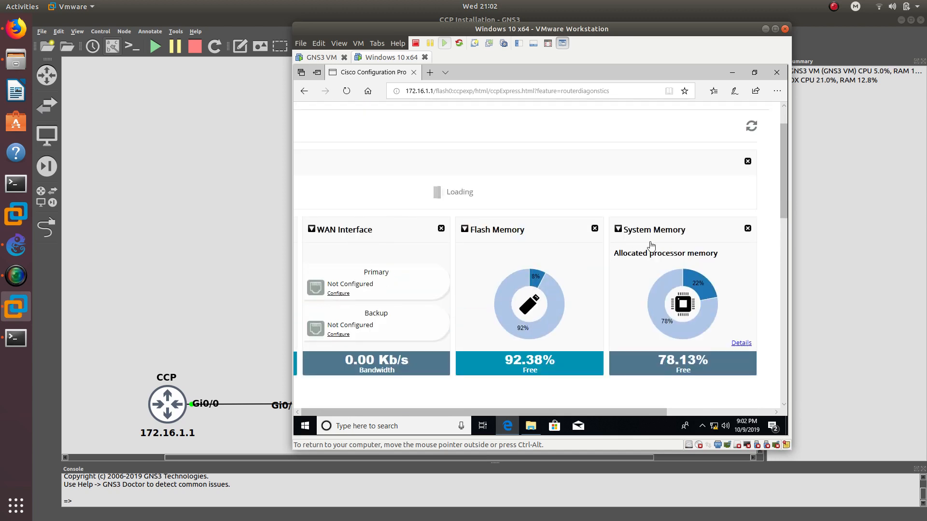
scroll(654, 236, "up", 1)
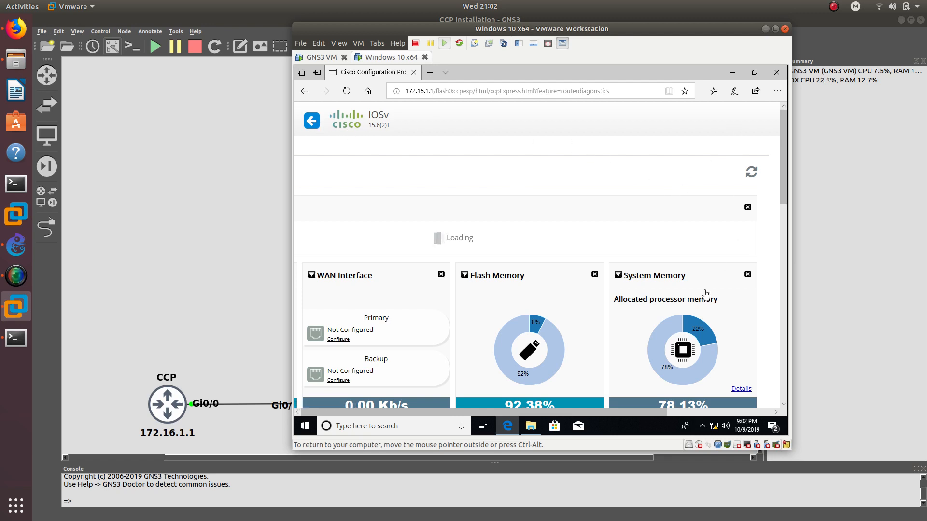
scroll(675, 218, "right", 3)
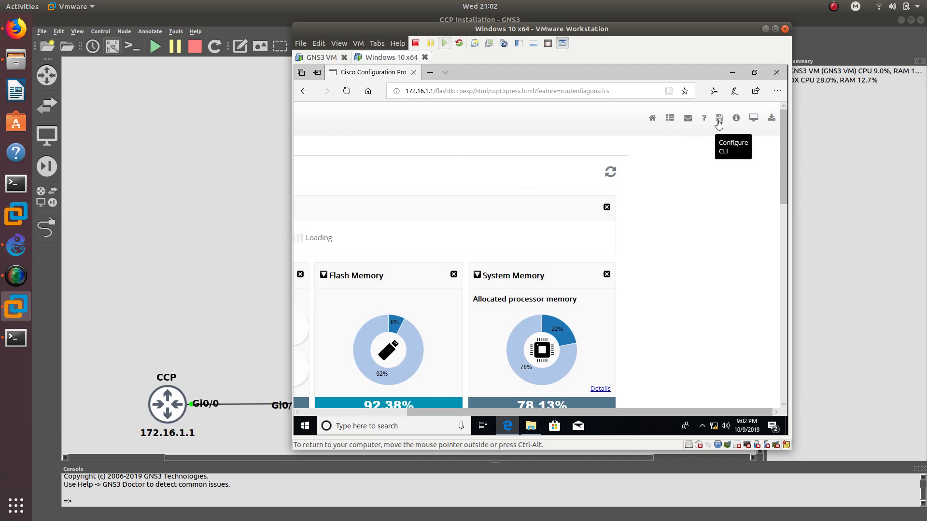
- Toggle Classic View off in Preferences, confirm with Ok, and scroll over to the feature tiles
left_click(670, 118)
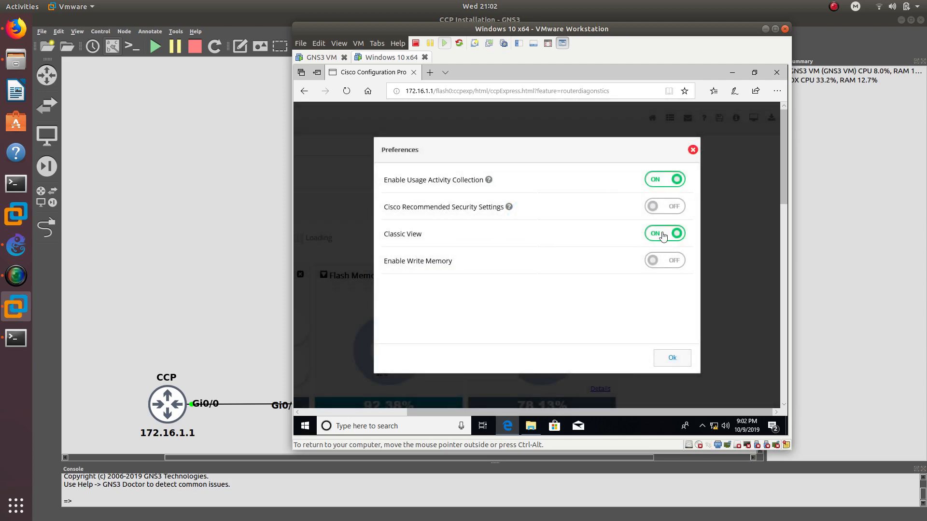
left_click(663, 235)
left_click(670, 357)
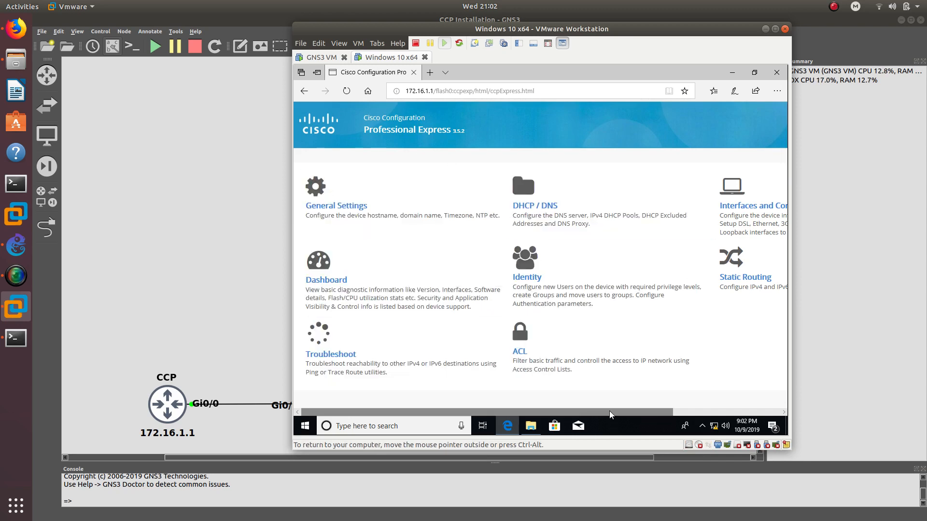
left_click_drag(610, 411, 706, 404)
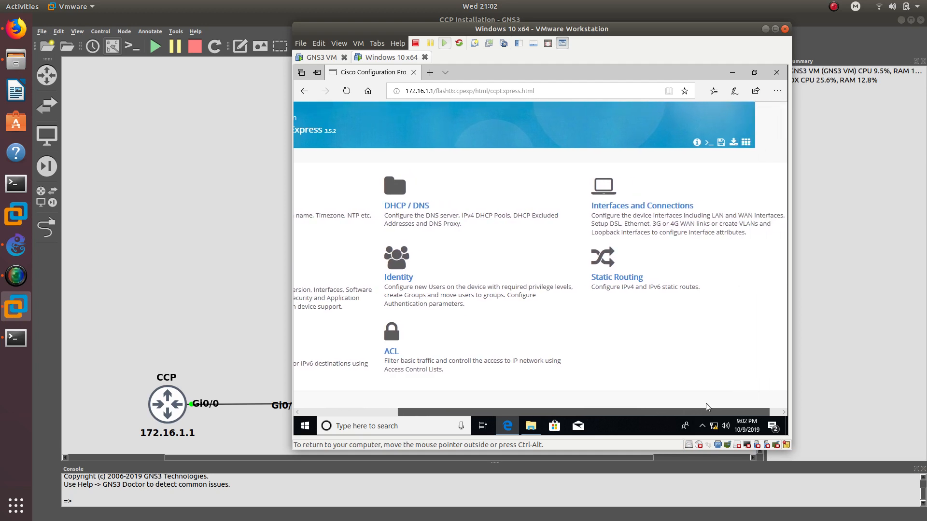
- Go to the interfaces settings, select GigabitEthernet0/1 and open it for editing
left_click(658, 212)
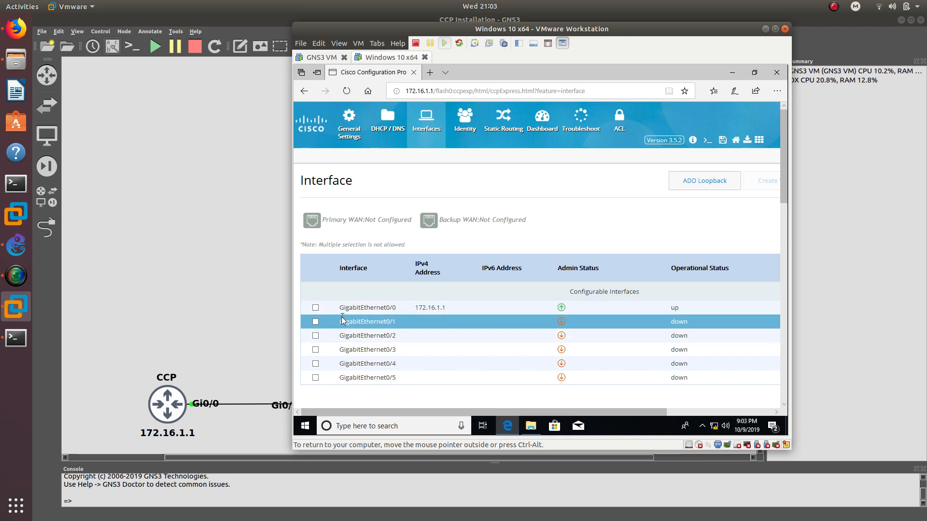
left_click(316, 322)
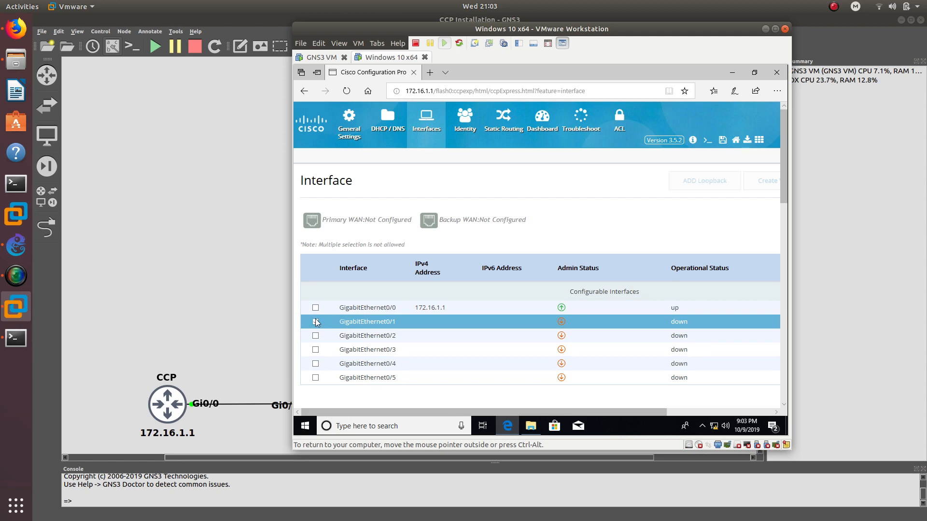
left_click_drag(496, 412, 609, 396)
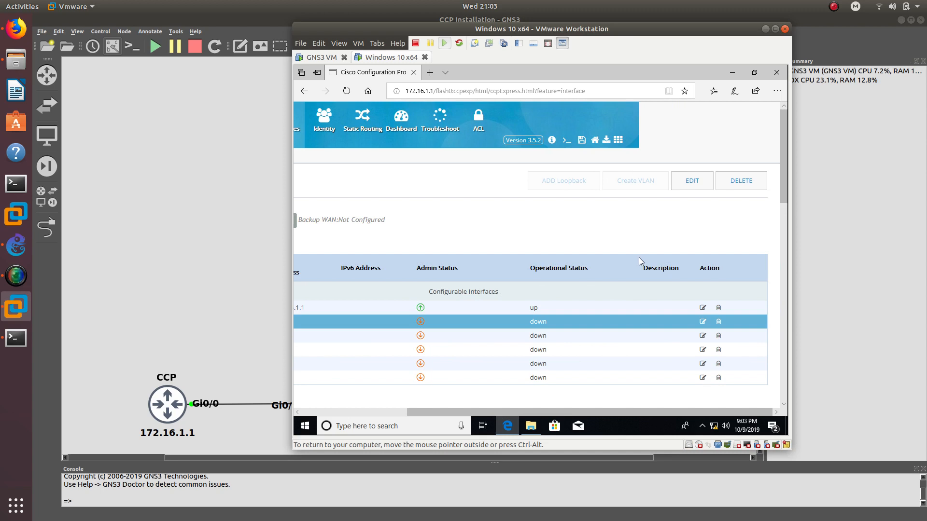
left_click(680, 182)
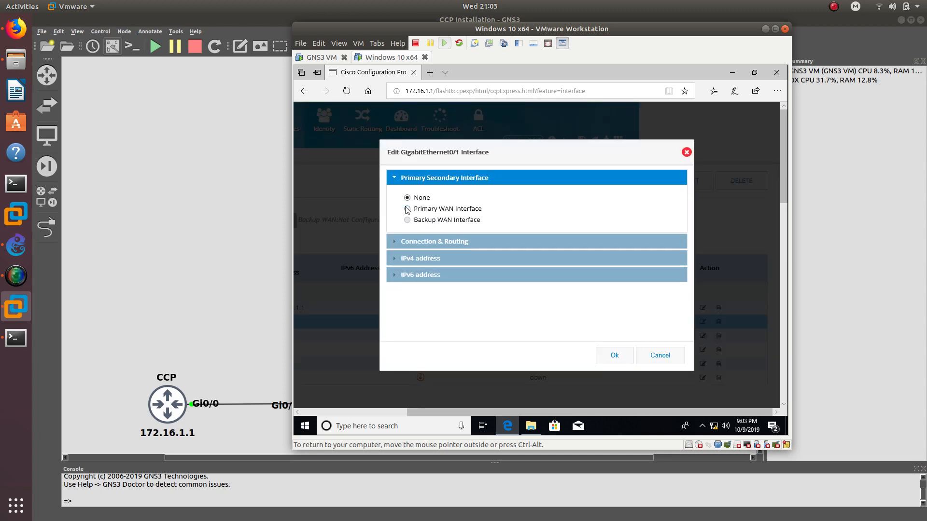
- Make GigabitEthernet0/1 the primary WAN interface, accepting the default route warning
left_click(408, 209)
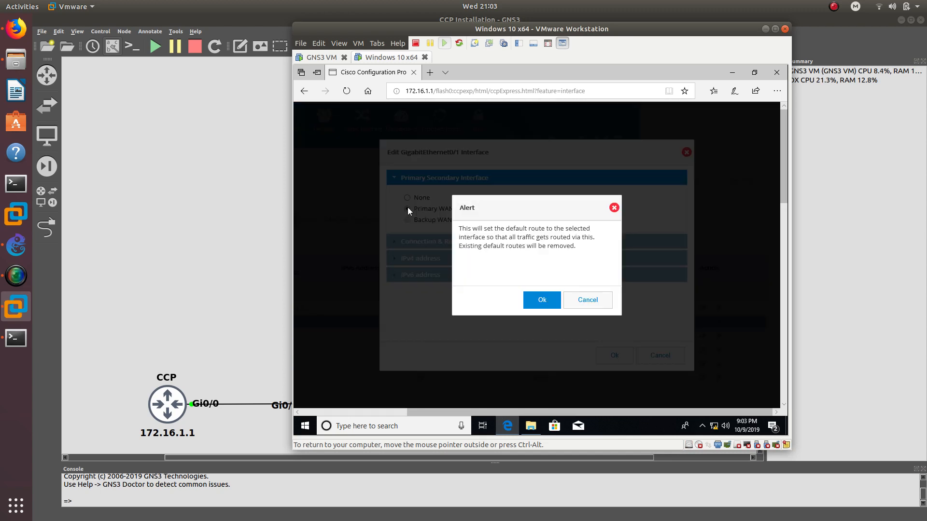
left_click(542, 300)
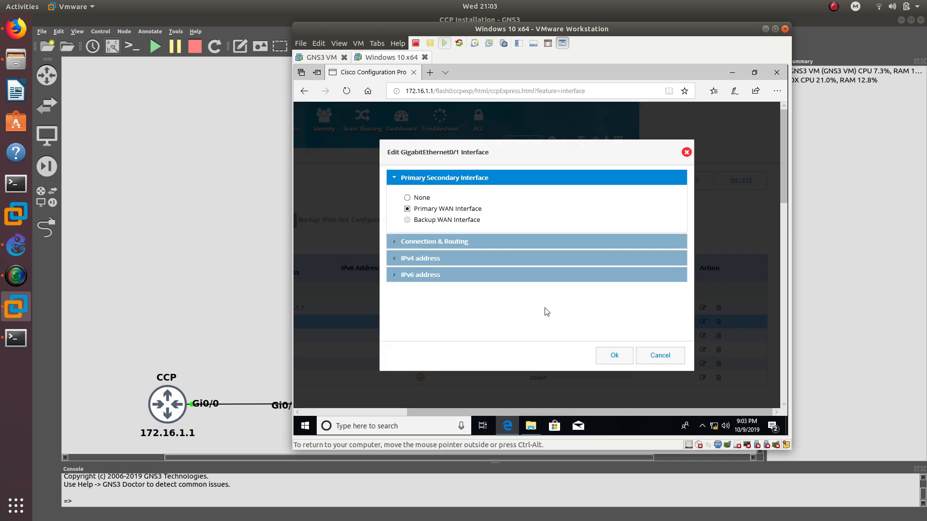
left_click(408, 242)
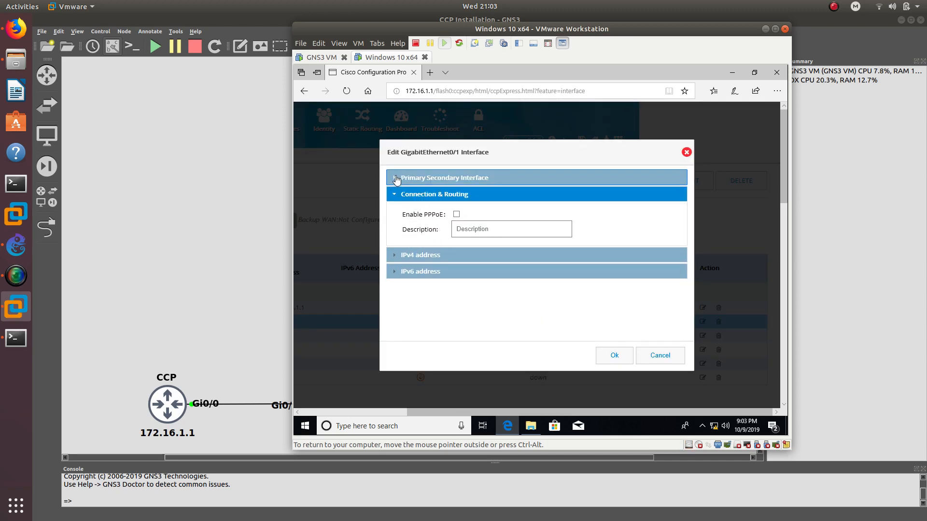
left_click(401, 178)
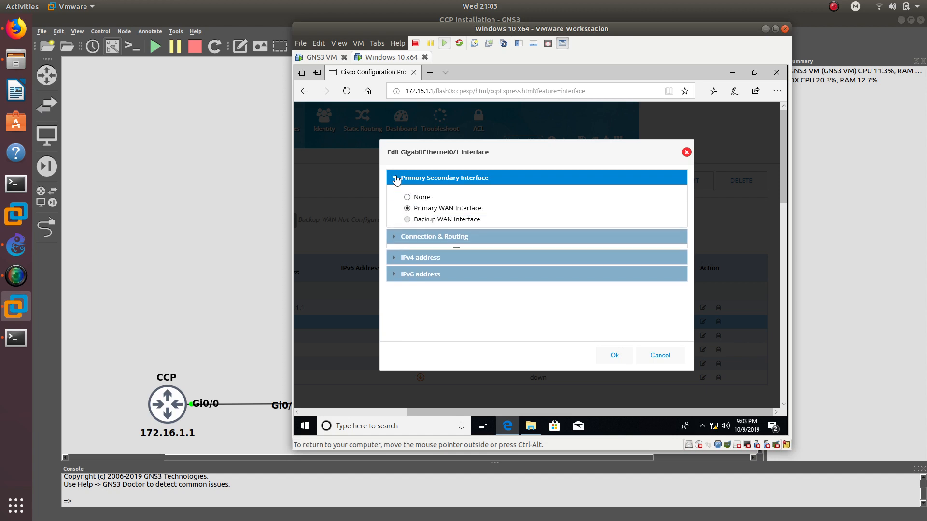
- Give it the static IPv4 address 192.168.1.1 with mask 255.255.255.0 and apply
left_click(408, 259)
left_click(507, 234)
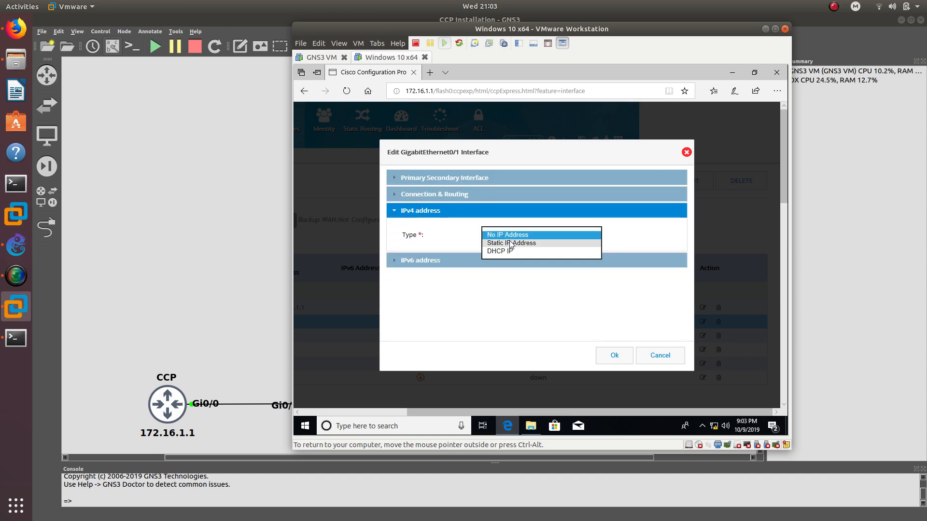
left_click(509, 243)
left_click(509, 251)
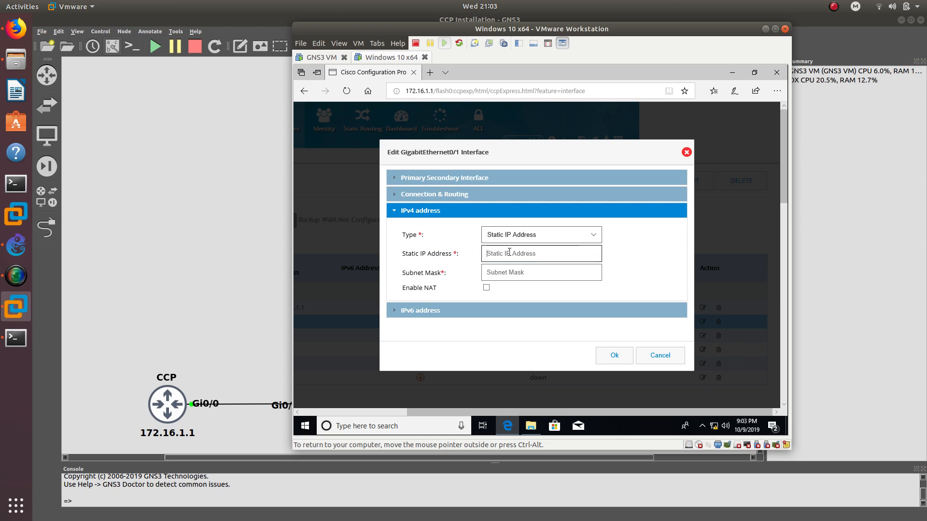
type("192.168.1.1")
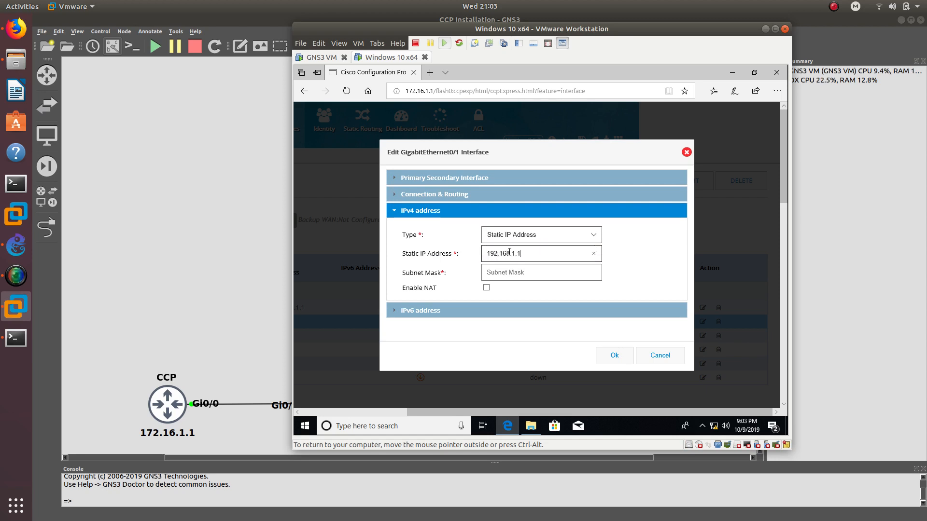
key("Tab")
type("255.255")
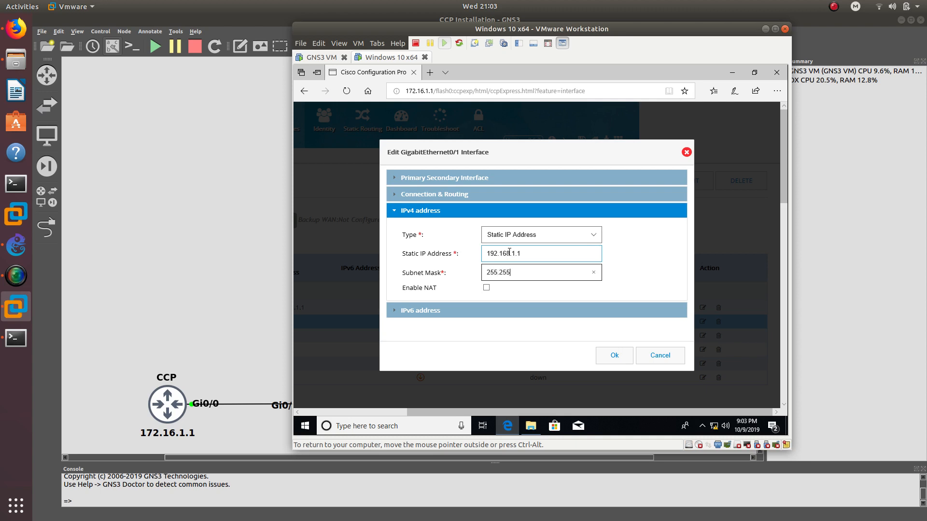
type(".255.0")
left_click(604, 356)
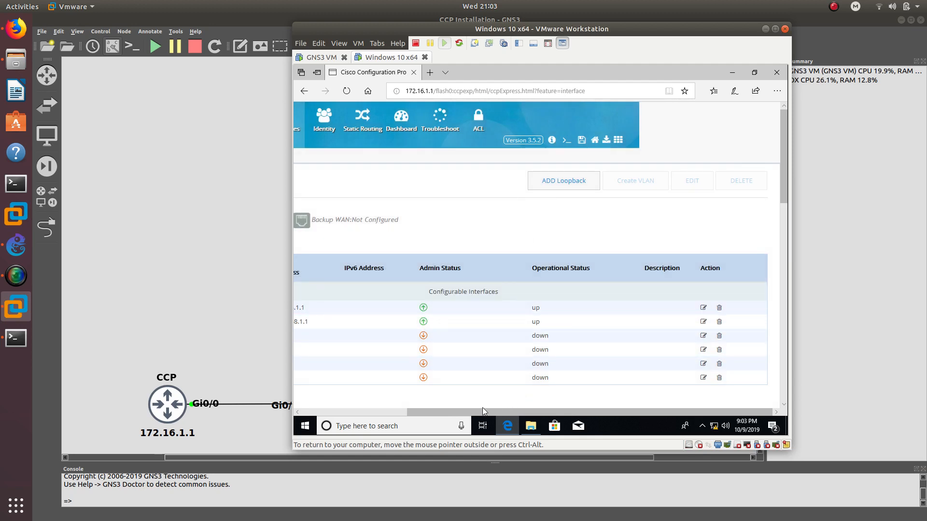
left_click_drag(479, 411, 438, 411)
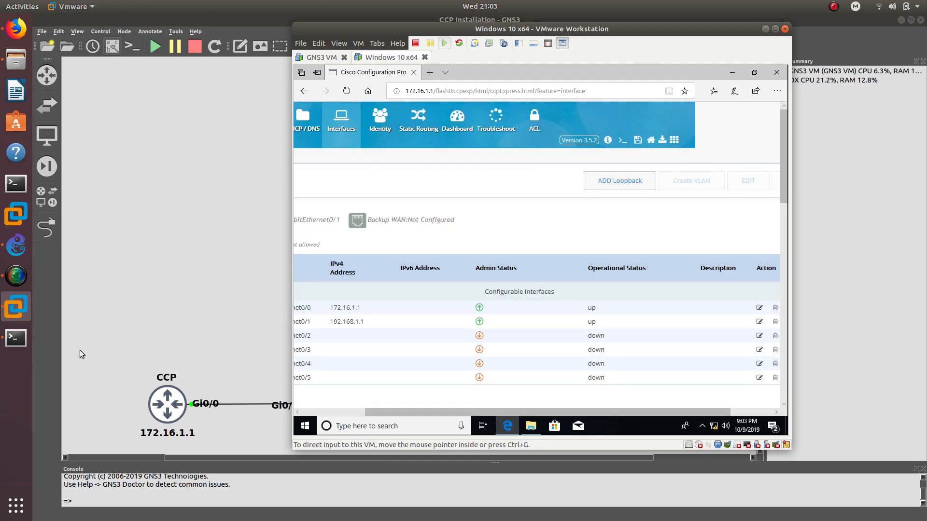
- In the router console, run 'show ip interface brief'
left_click(16, 338)
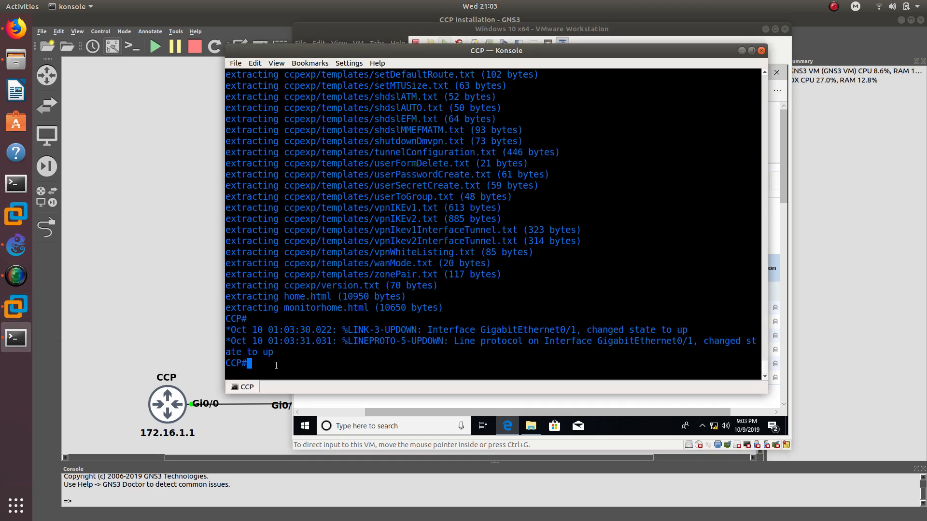
type("show ip int bri")
key("Tab")
key("Return")
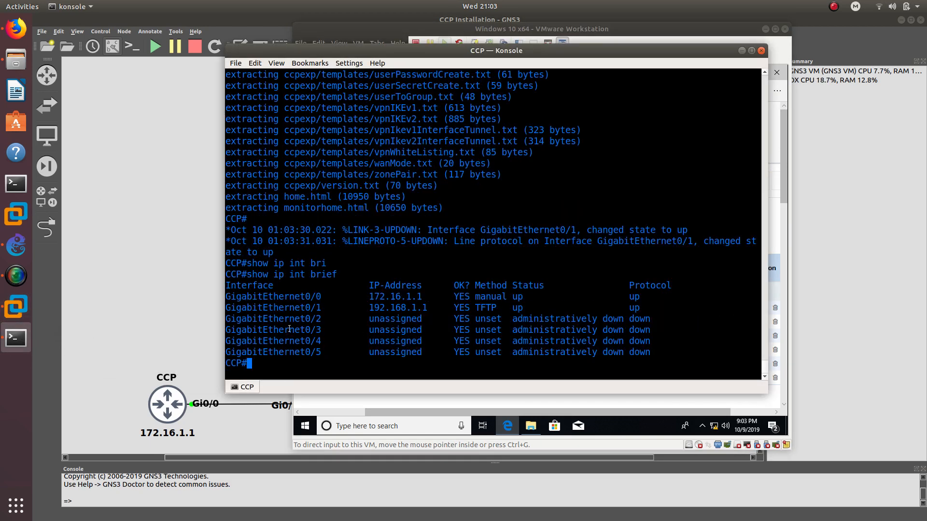
- Highlight GigabitEthernet0/1's 192.168.1.1 entry and GigabitEthernet0/0's address and method
left_click_drag(341, 312, 229, 317)
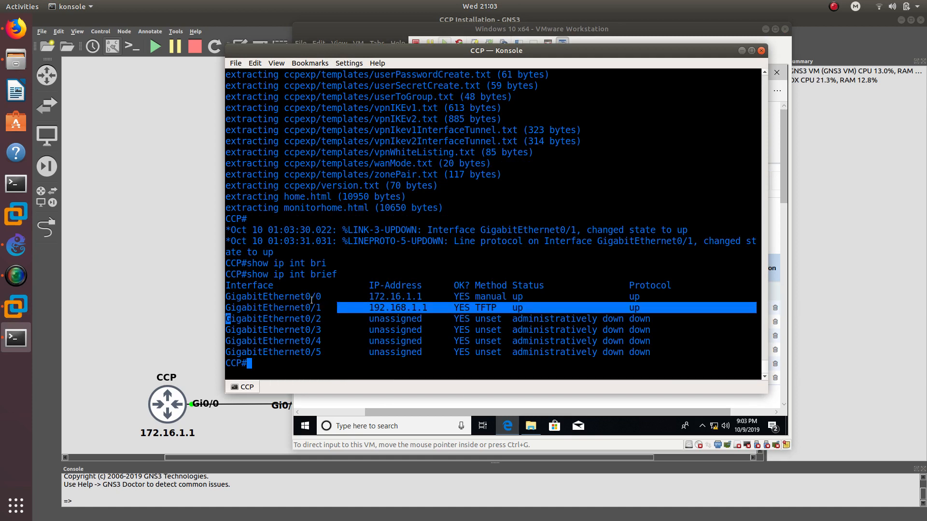
left_click(367, 311)
left_click_drag(370, 308, 425, 310)
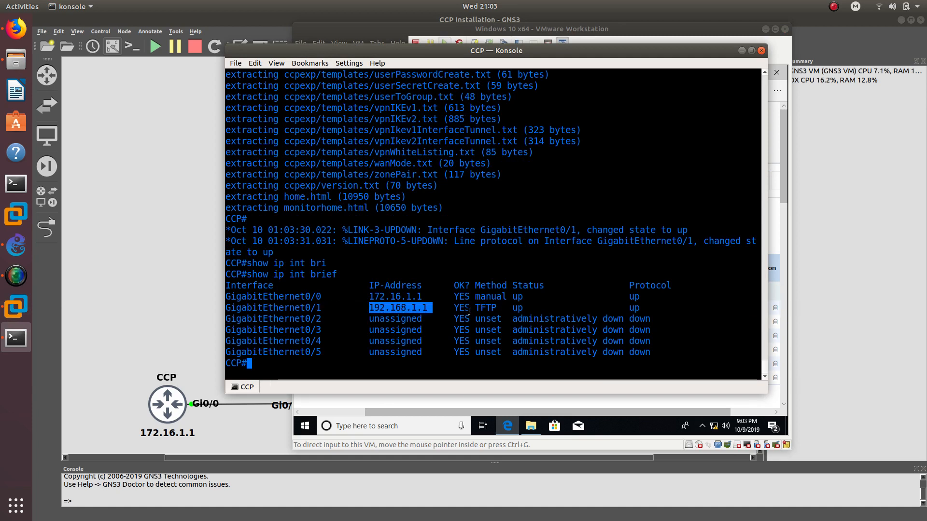
double_click(485, 308)
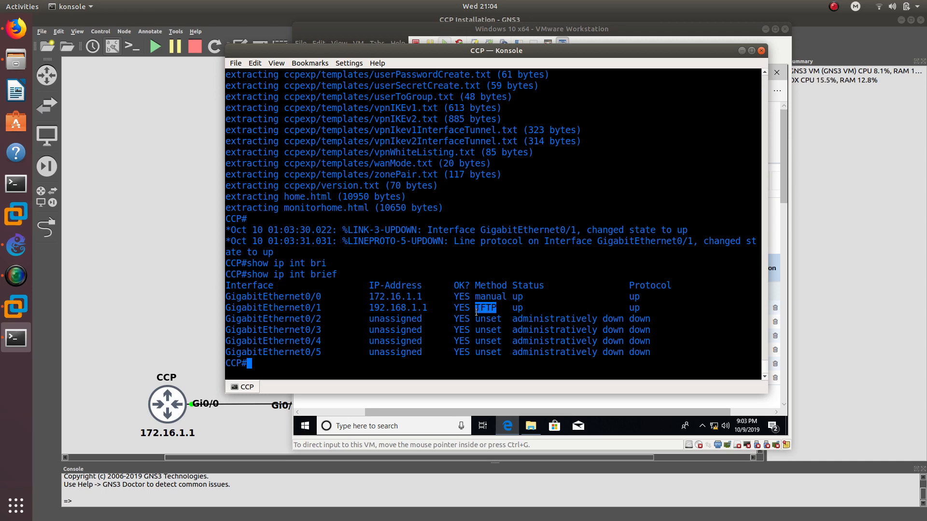
double_click(486, 297)
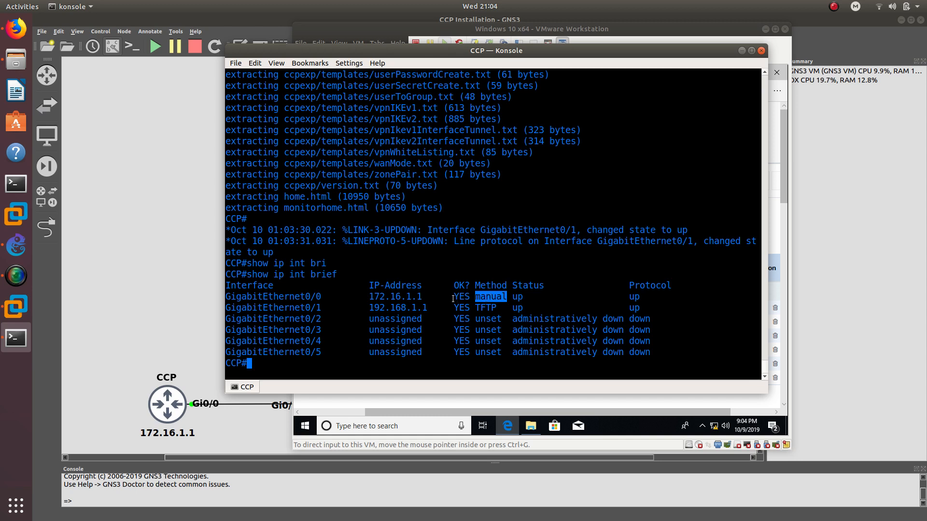
left_click_drag(427, 298, 378, 299)
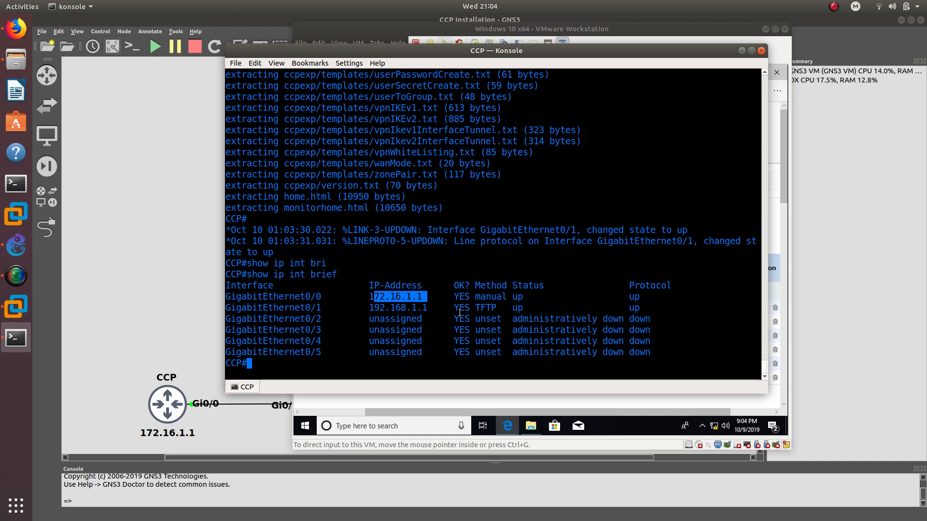
- In Firefox, go to Twitter notifications and open the "I look forward to it.." reply
left_click(28, 28)
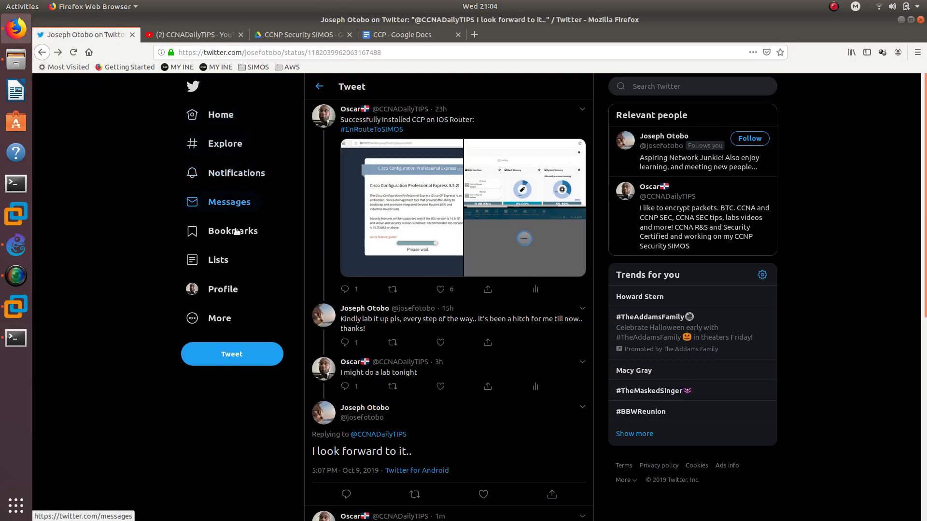
left_click(230, 288)
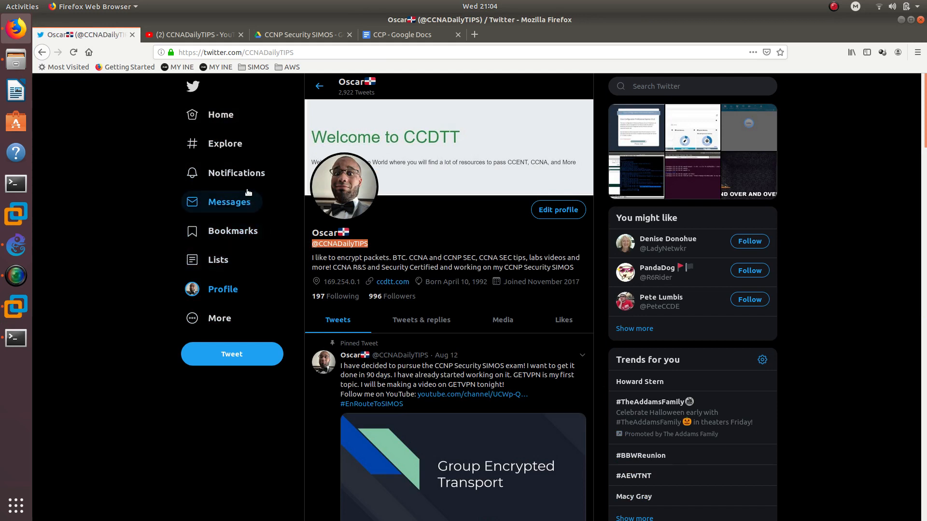
left_click(241, 173)
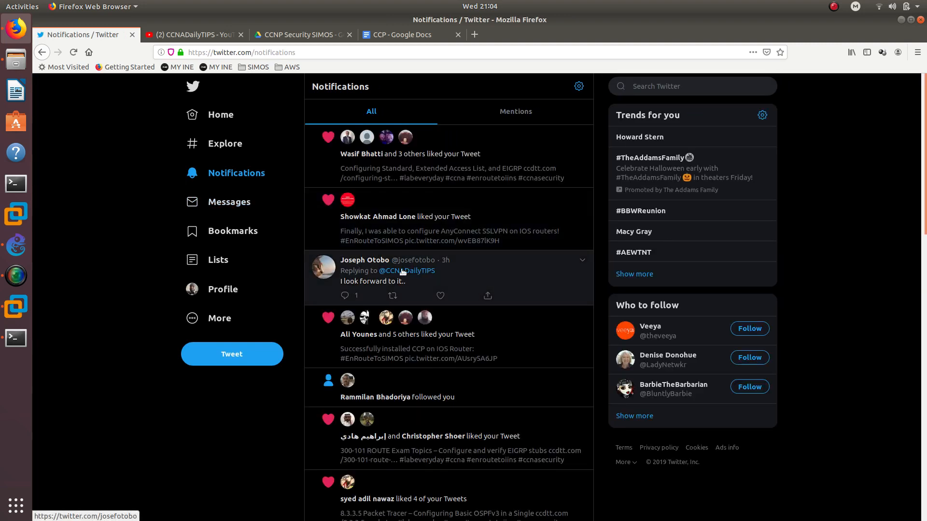
left_click(478, 273)
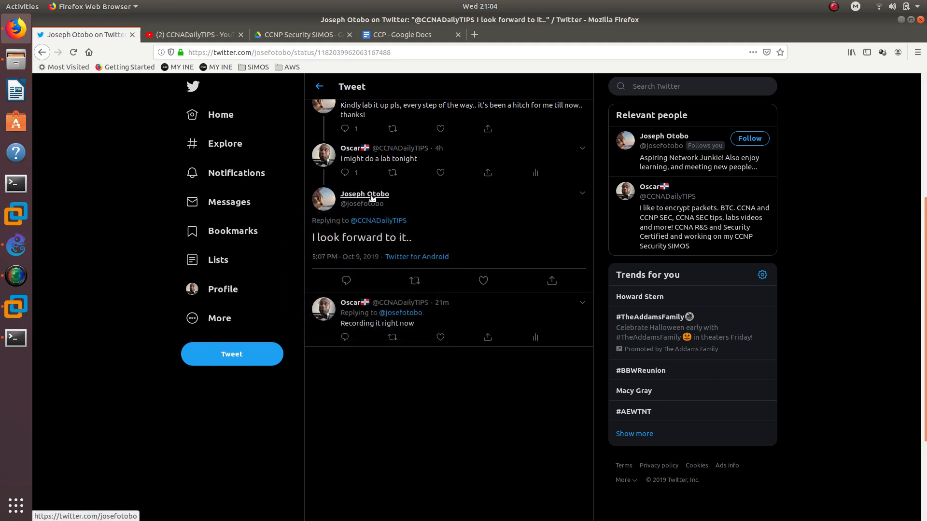
- Scroll the thread and highlight the "I might do a lab tonight" and "I look forward to it.." replies
mouse_move(372, 199)
scroll(452, 208, "up", 3)
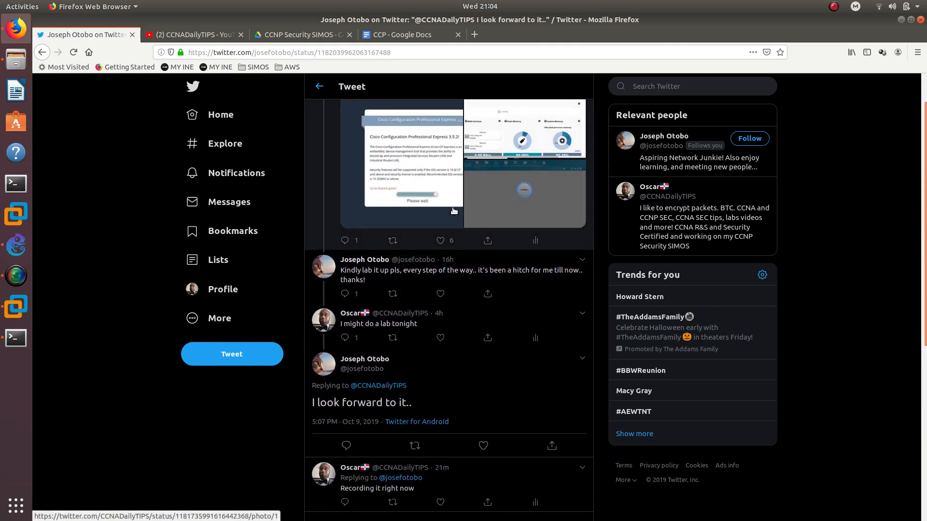
scroll(397, 230, "up", 1)
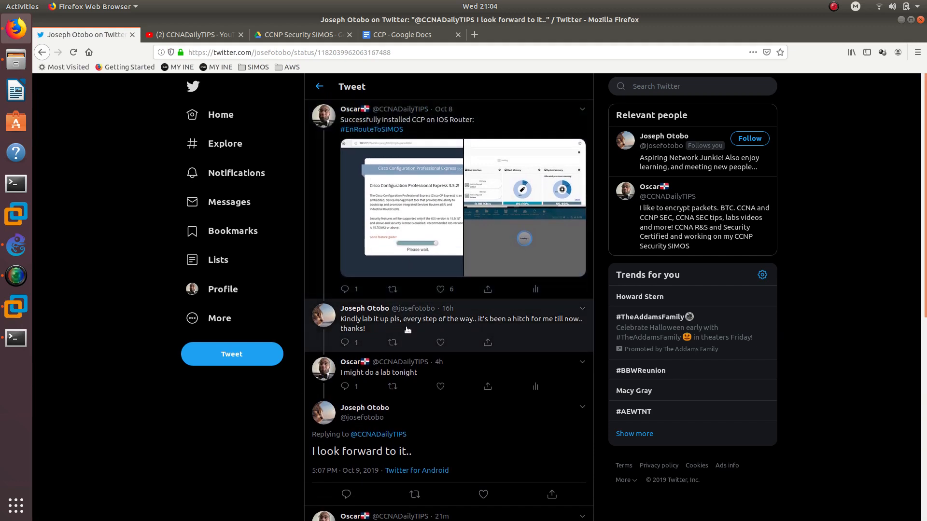
scroll(375, 390, "down", 1)
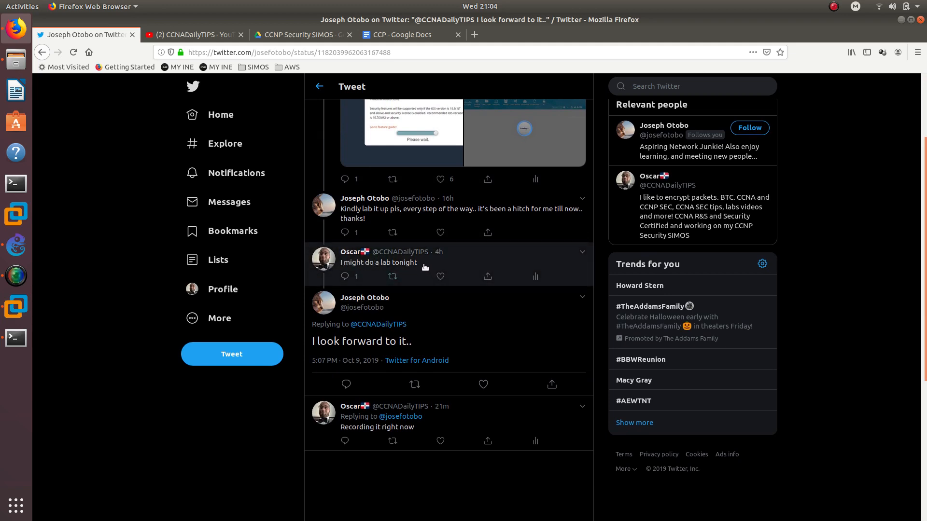
left_click_drag(424, 267, 344, 264)
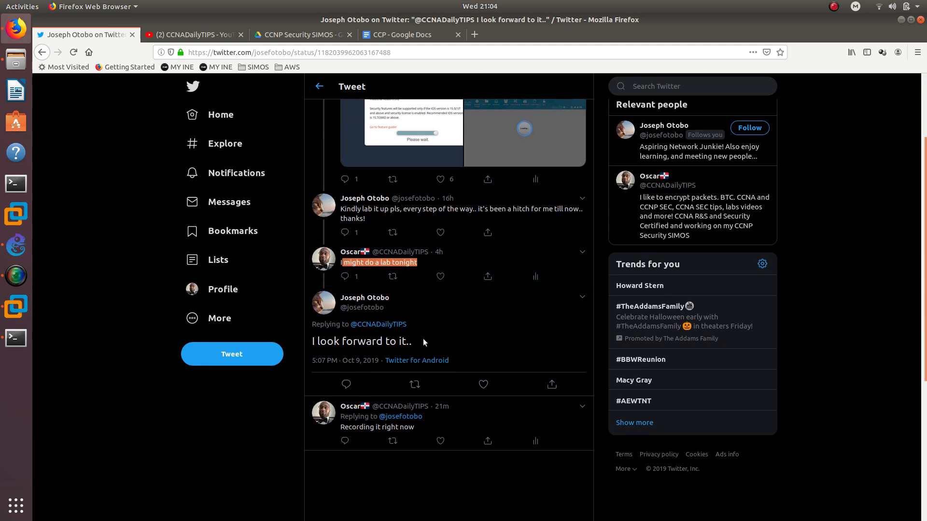
left_click_drag(423, 341, 305, 343)
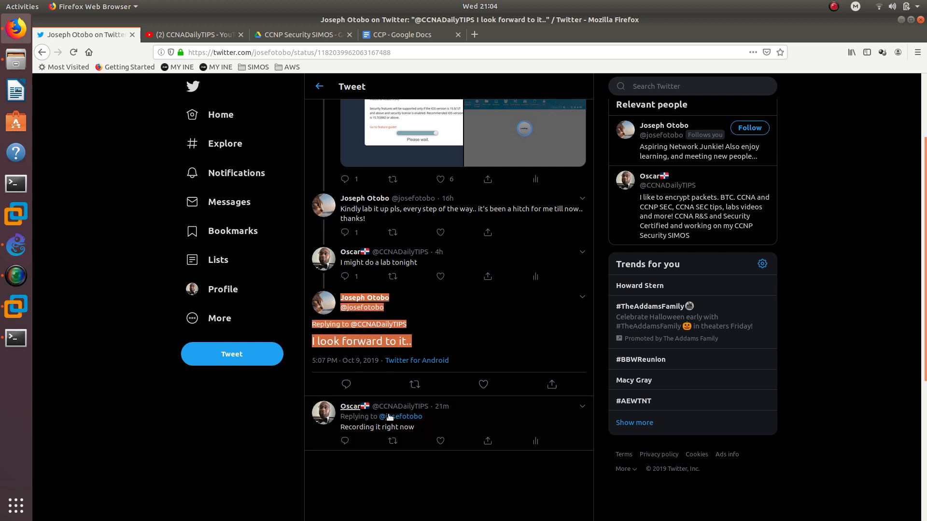
left_click(431, 303)
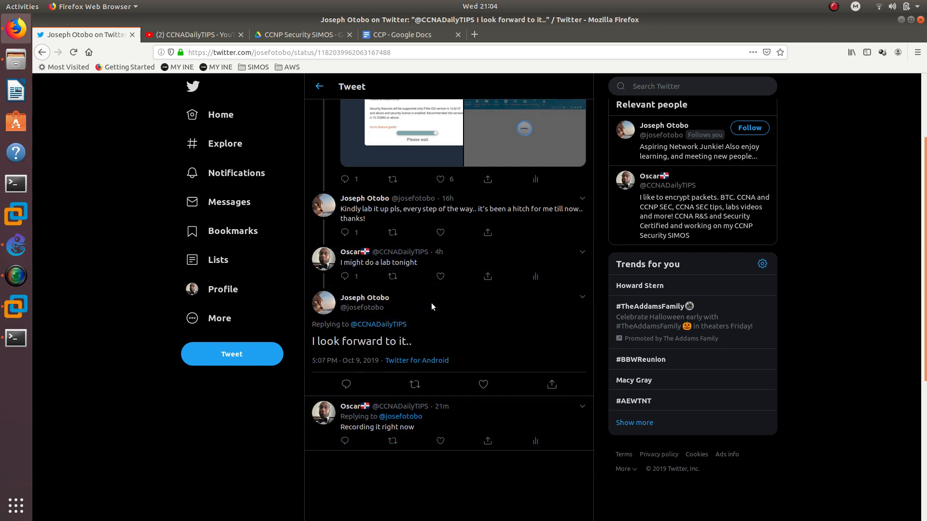
mouse_move(365, 302)
left_click(834, 7)
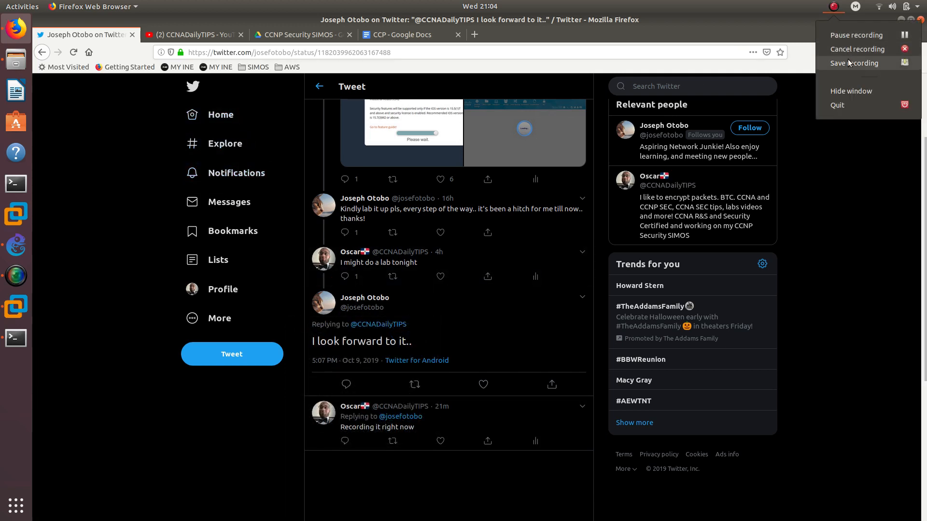